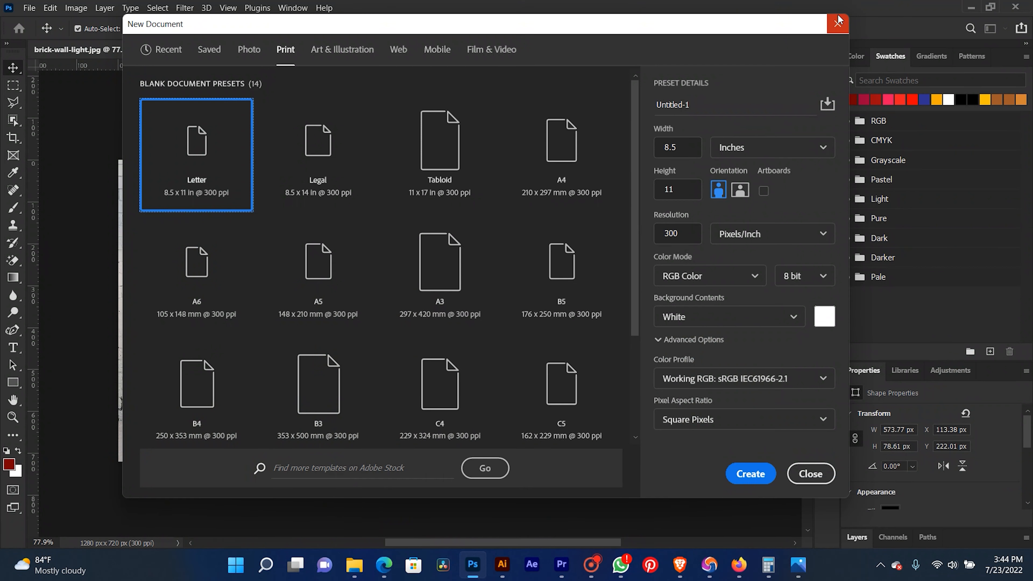
- Create a new A4 print document, 210 x 297 mm at 300 ppi
click(544, 145)
click(750, 474)
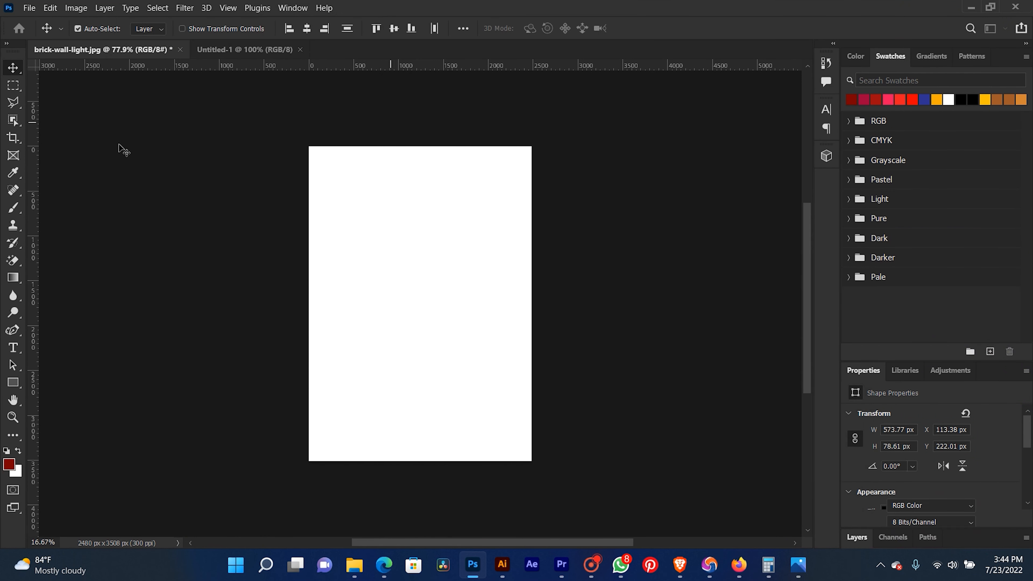
- Draw a rectangle about 2578 x 456 px spanning the full width of the page's top edge
click(12, 382)
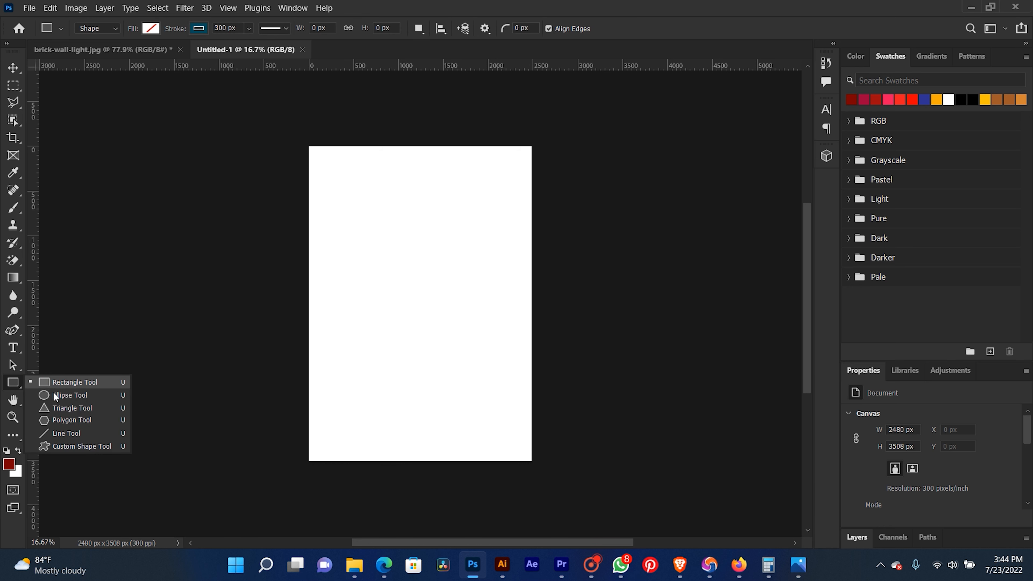
click(56, 383)
mouse_move(306, 145)
mouse_down()
mouse_move(554, 173)
mouse_move(547, 196)
mouse_move(538, 187)
mouse_up()
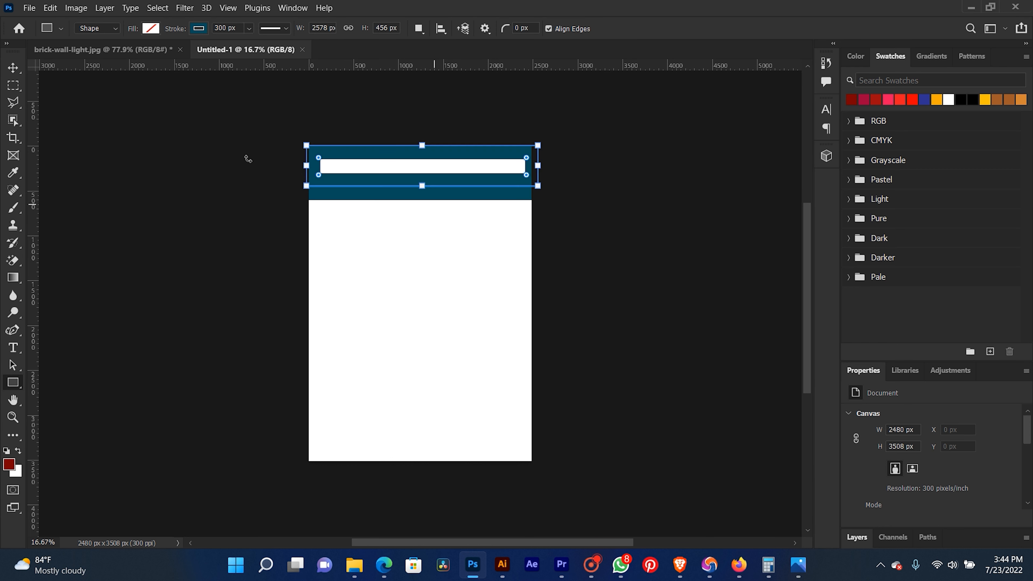
- Remove the stroke from the header rectangle and fill it with dark red
click(151, 28)
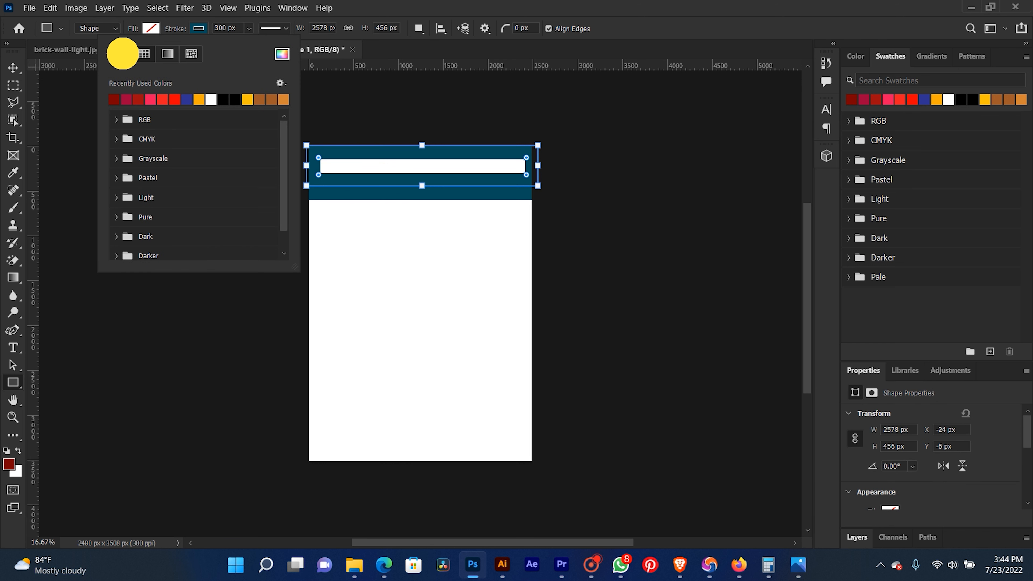
click(120, 54)
click(151, 32)
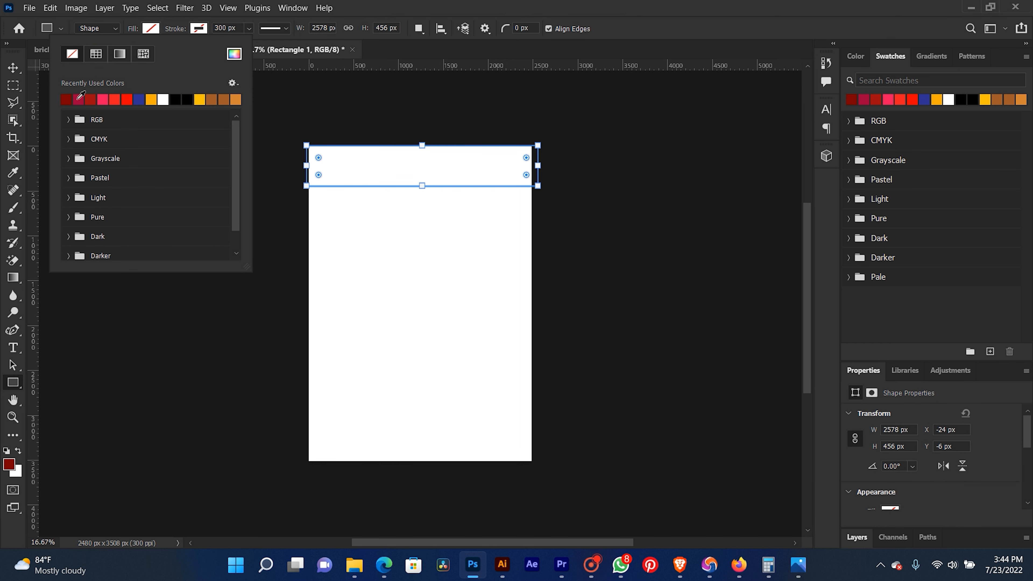
click(66, 101)
click(12, 68)
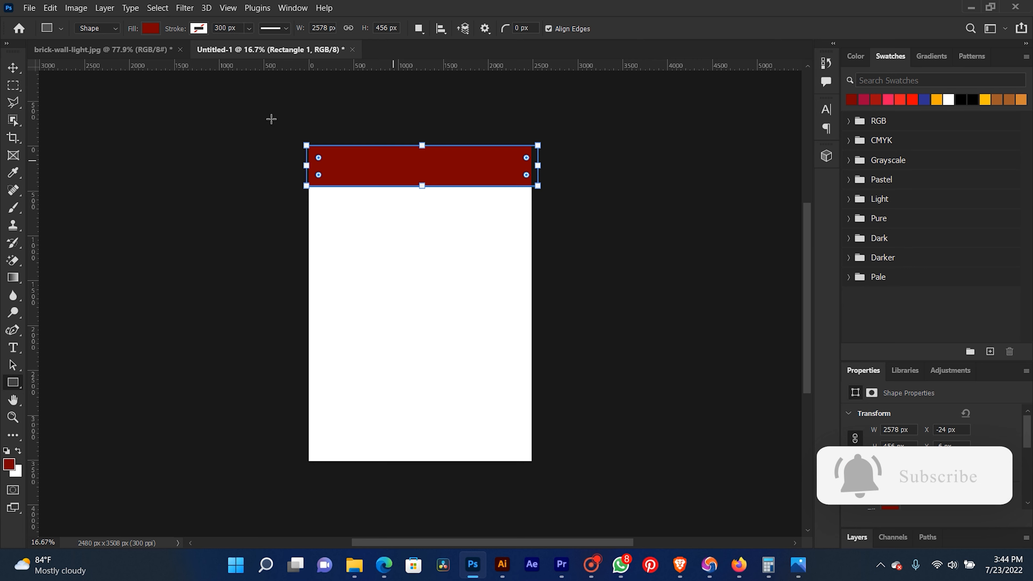
click(13, 69)
- Draw a second rectangle about 1884 x 426 px from the page's left edge, overlapping the lower part of the header
key(ctrl+equal)
key(ctrl+equal)
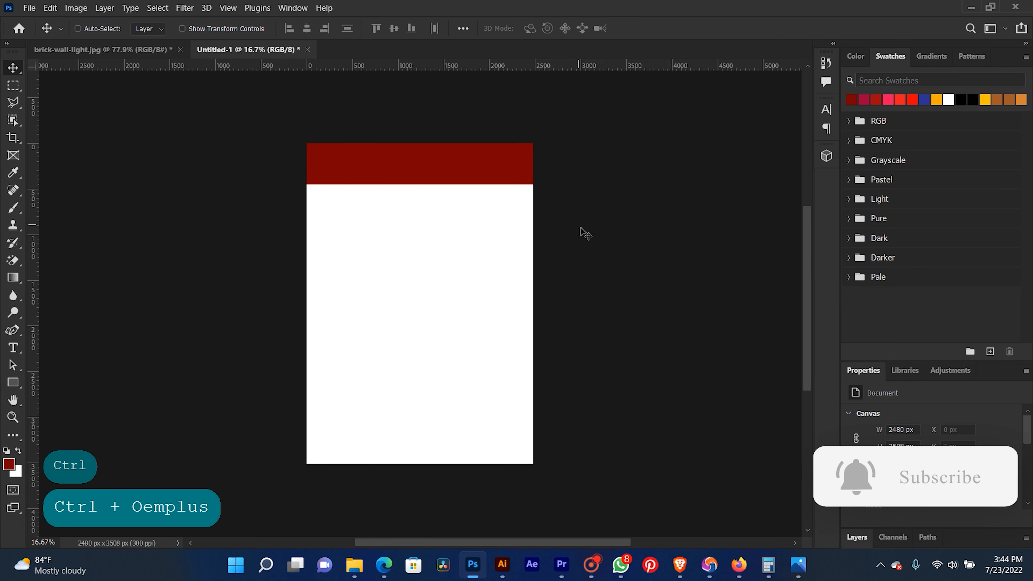
key(space)
drag(580, 227, 370, 219)
right_click(16, 386)
click(65, 382)
mouse_move(181, 228)
mouse_down()
mouse_move(302, 268)
mouse_move(519, 304)
mouse_up()
click(12, 66)
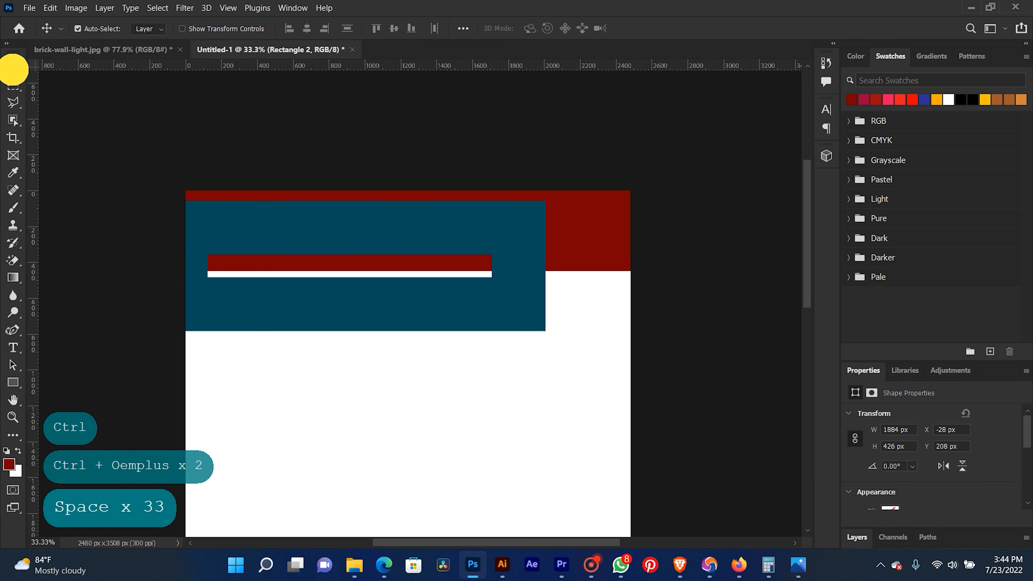
click(205, 130)
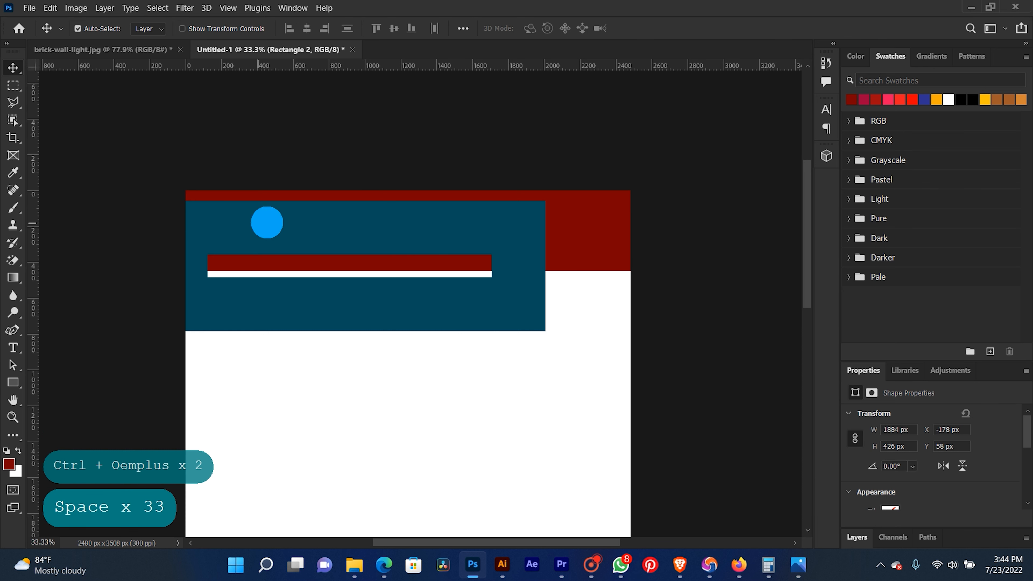
right_click(264, 223)
click(249, 270)
right_click(256, 267)
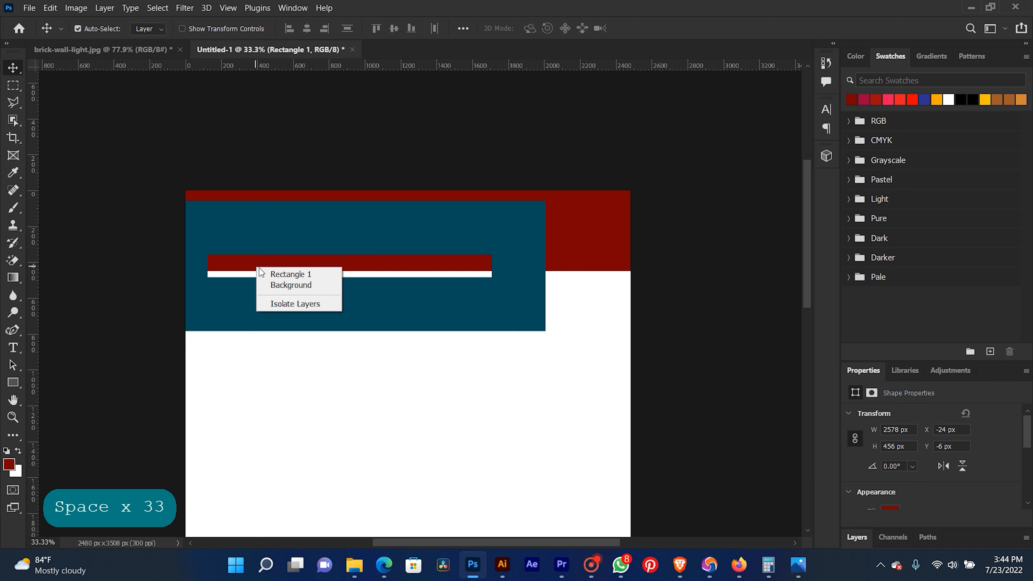
click(265, 273)
click(14, 381)
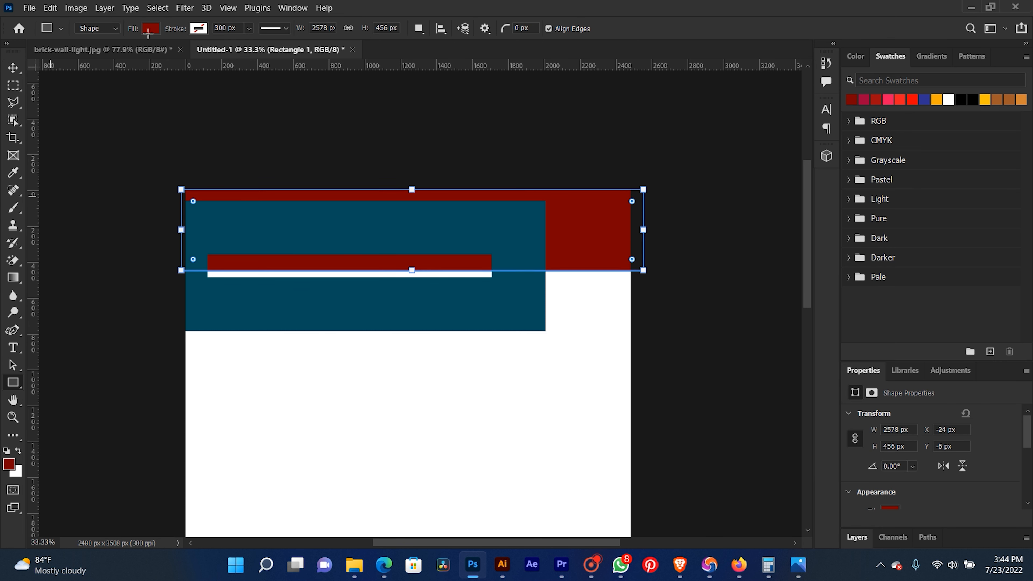
click(199, 28)
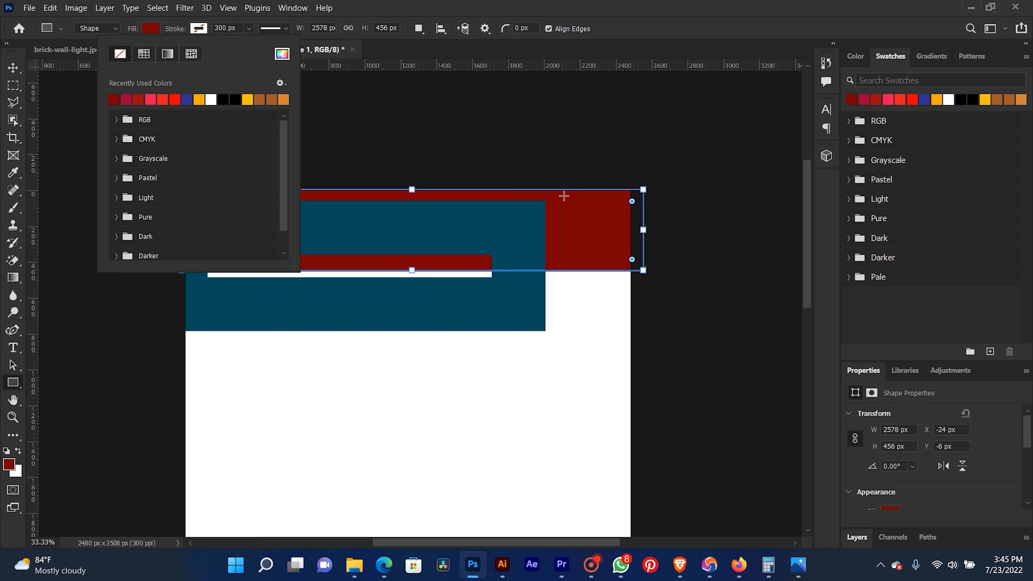
click(610, 13)
- Move the second rectangle down and restyle it with no stroke and a blue fill
click(13, 68)
drag(356, 225, 365, 274)
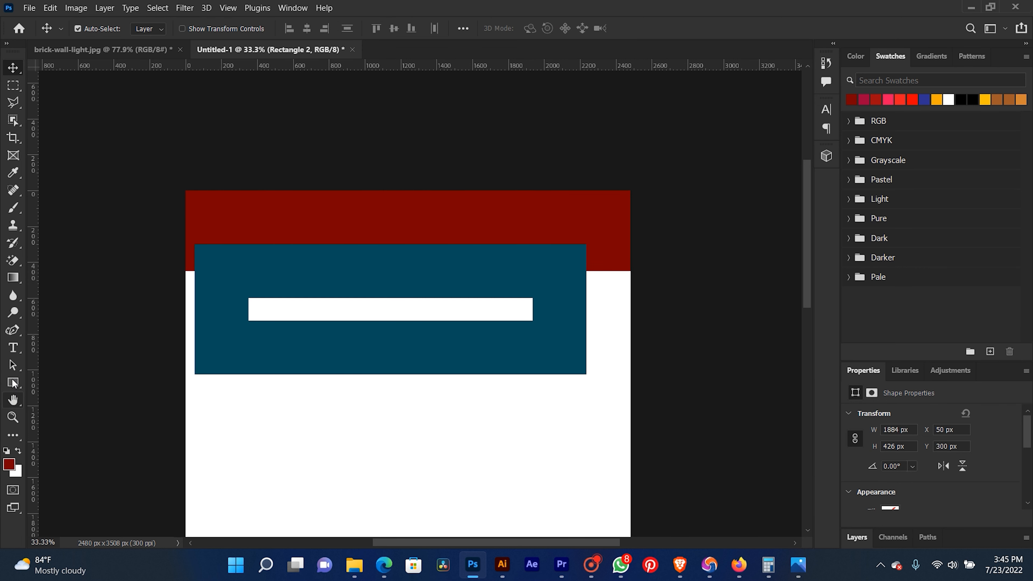
click(13, 383)
click(199, 28)
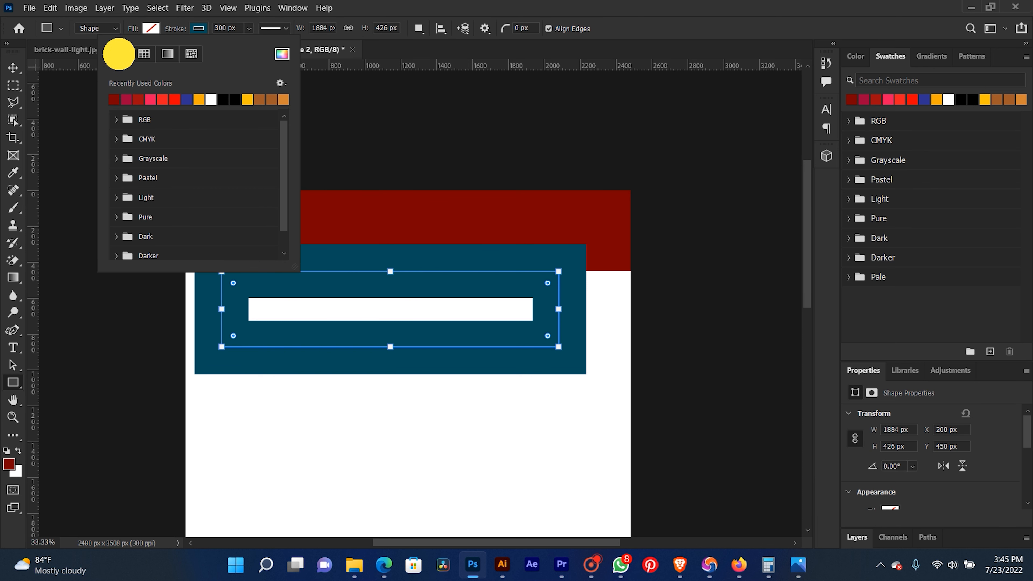
click(119, 53)
click(158, 32)
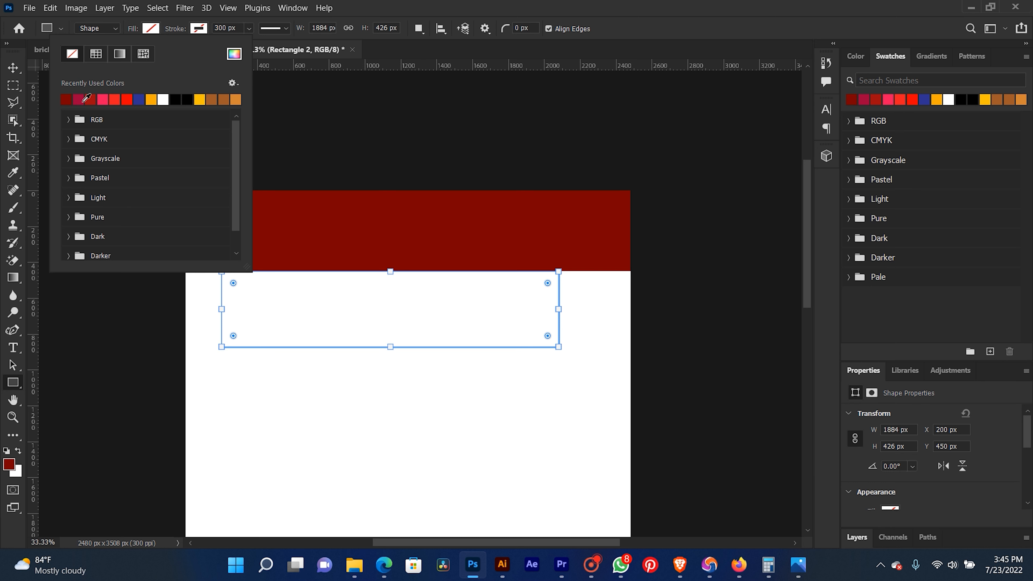
click(86, 99)
click(139, 100)
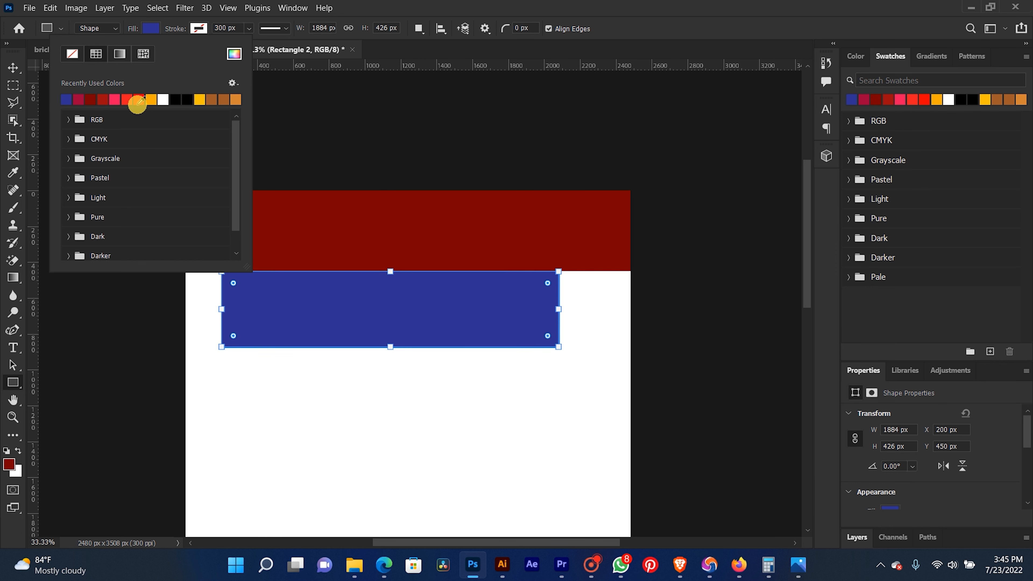
- Move the blue rectangle up over the header's lower edge, and delete it
click(16, 72)
drag(355, 286, 314, 269)
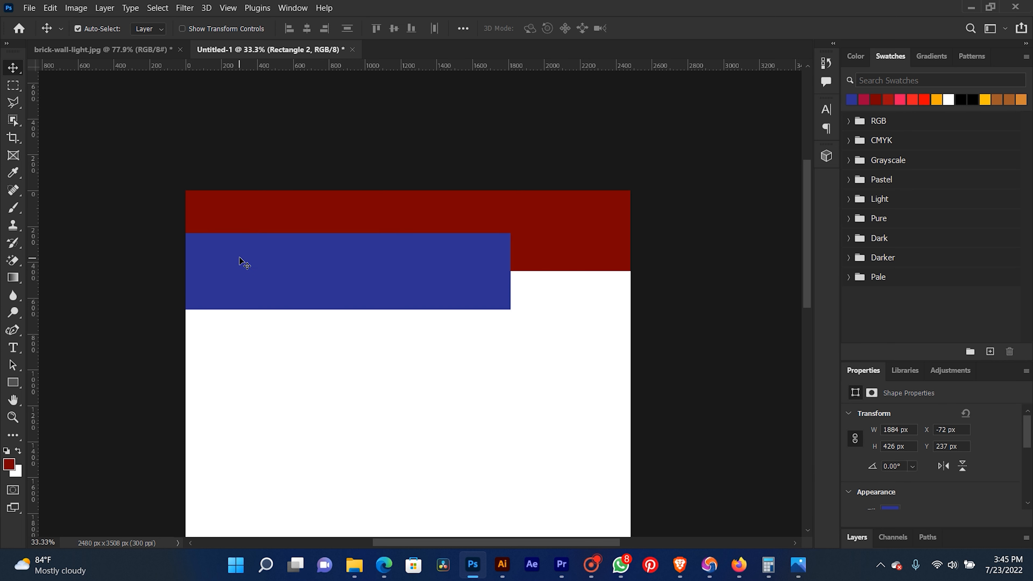
key(BackSpace)
- Draw a rectangle about 1990 x 239 px below the header and set only its lower-right corner radius to 150 px
click(13, 382)
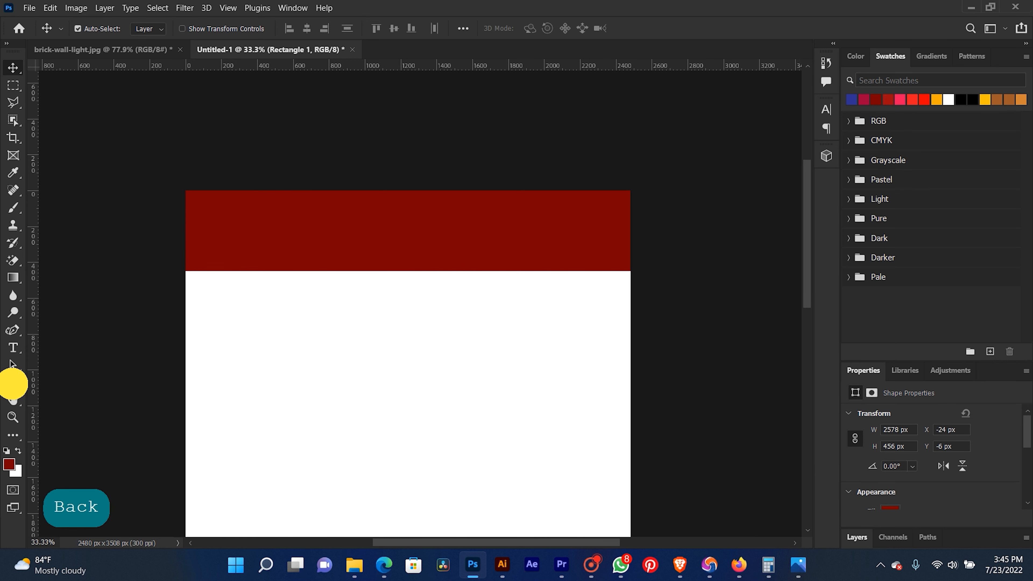
drag(184, 301, 540, 343)
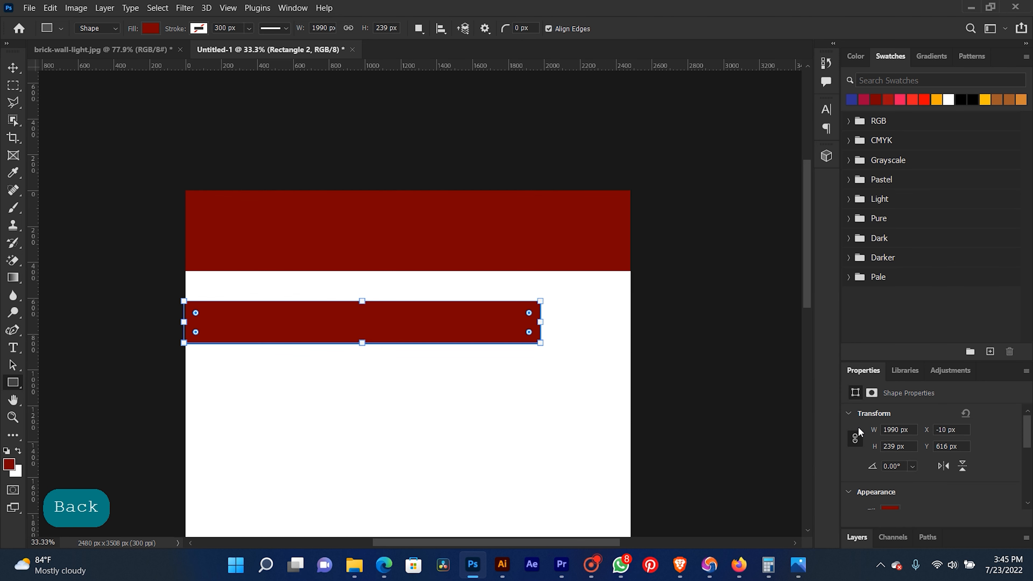
drag(1027, 446, 1025, 482)
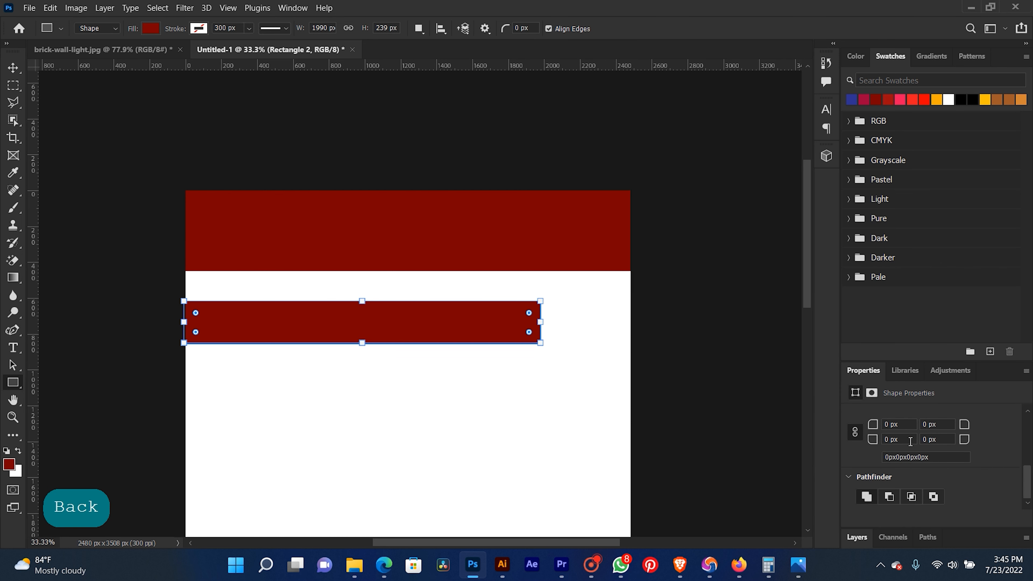
click(943, 440)
text(150)
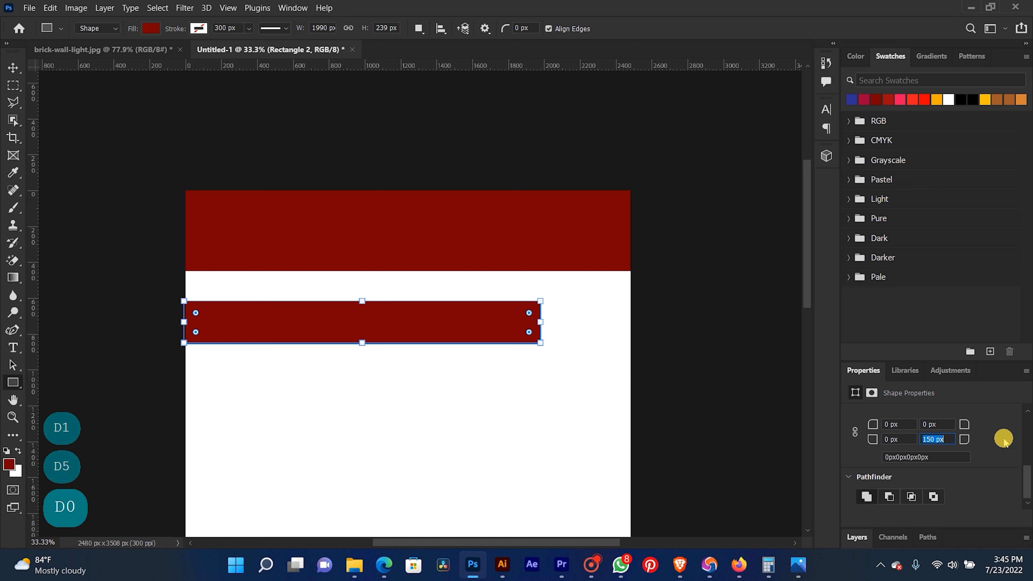
- Move the rounded rectangle up over the header's lower edge and fill it with blue
click(12, 69)
drag(478, 333, 467, 282)
key(u)
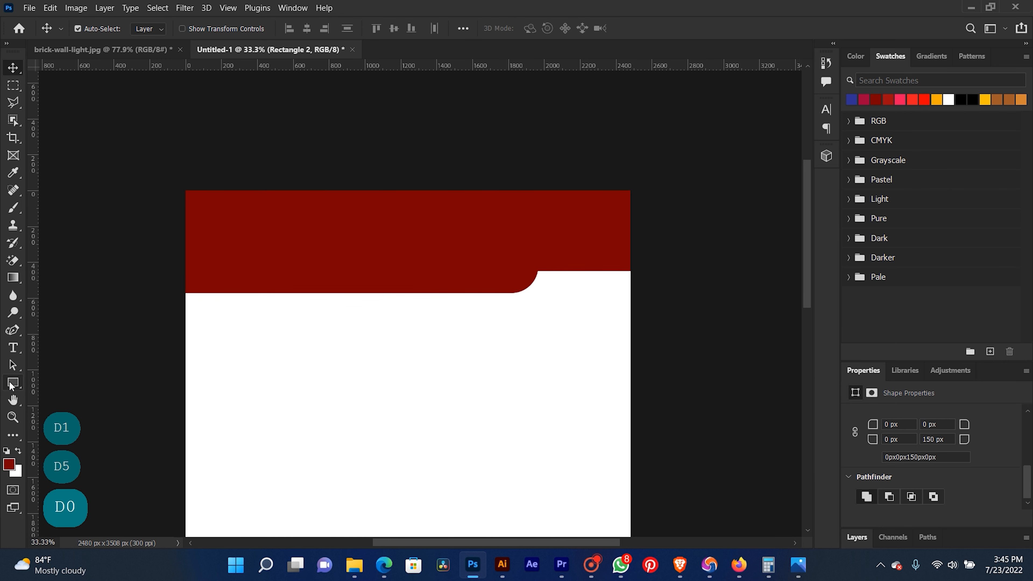
click(151, 28)
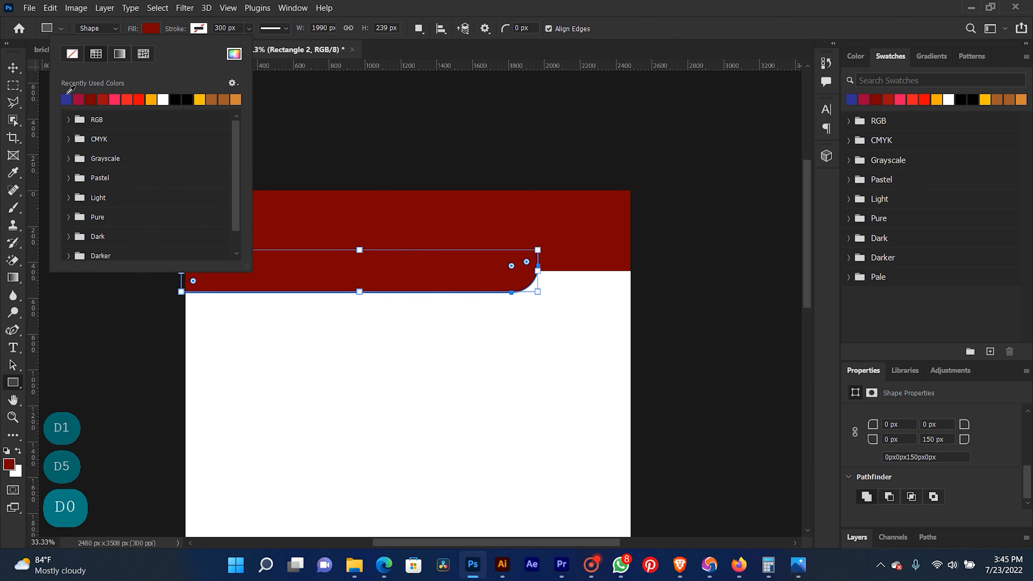
click(66, 99)
key(v)
click(307, 191)
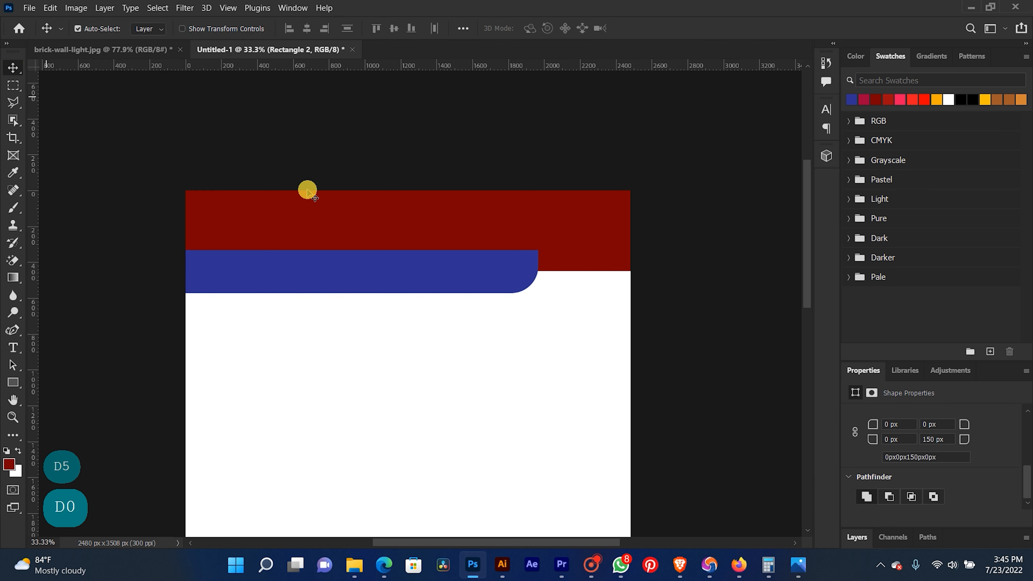
- Shift the blue bar up slightly within the header and stretch its height to about 130%
drag(338, 258, 330, 243)
key(ctrl+t)
drag(359, 280, 358, 295)
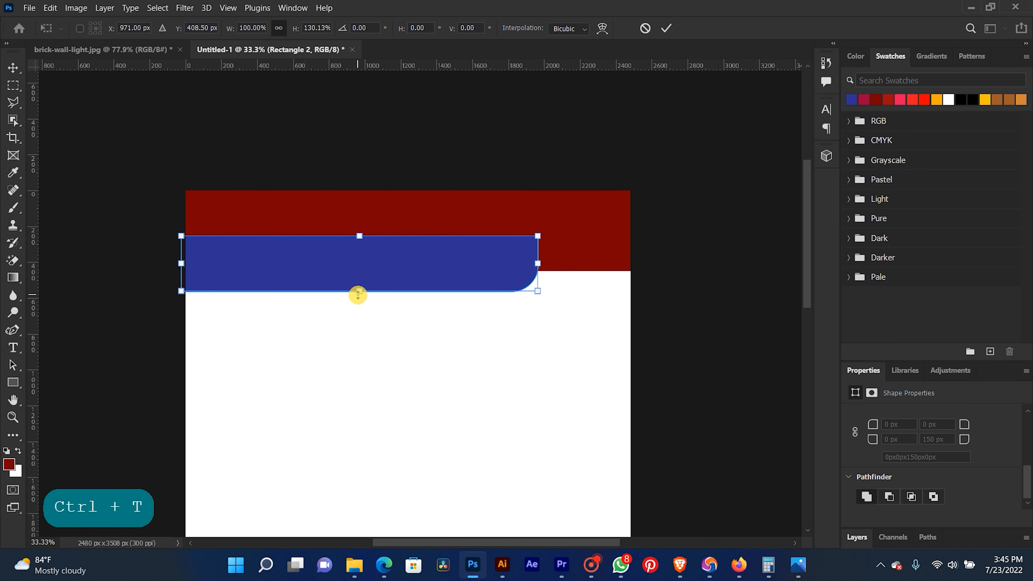
key(shift)
click(946, 440)
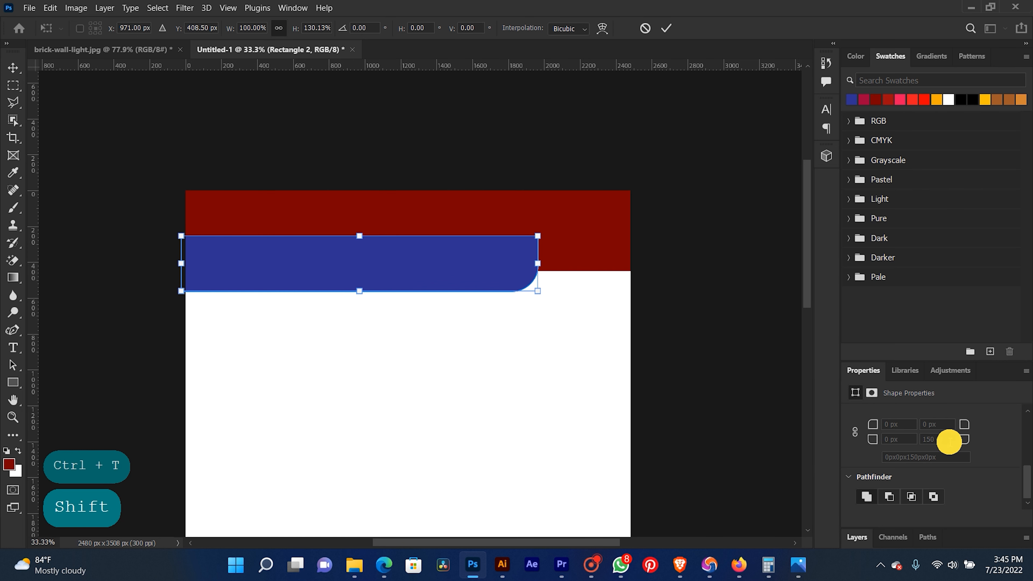
click(661, 35)
- Try to set the blue bar's lower-right corner radius to 200 px
right_click(519, 267)
click(847, 433)
click(944, 440)
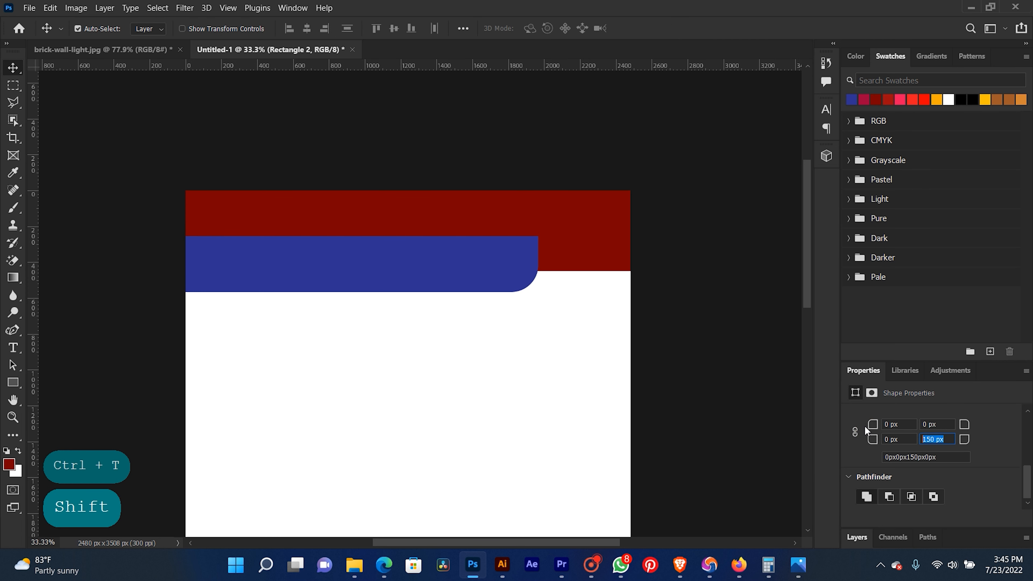
text(200)
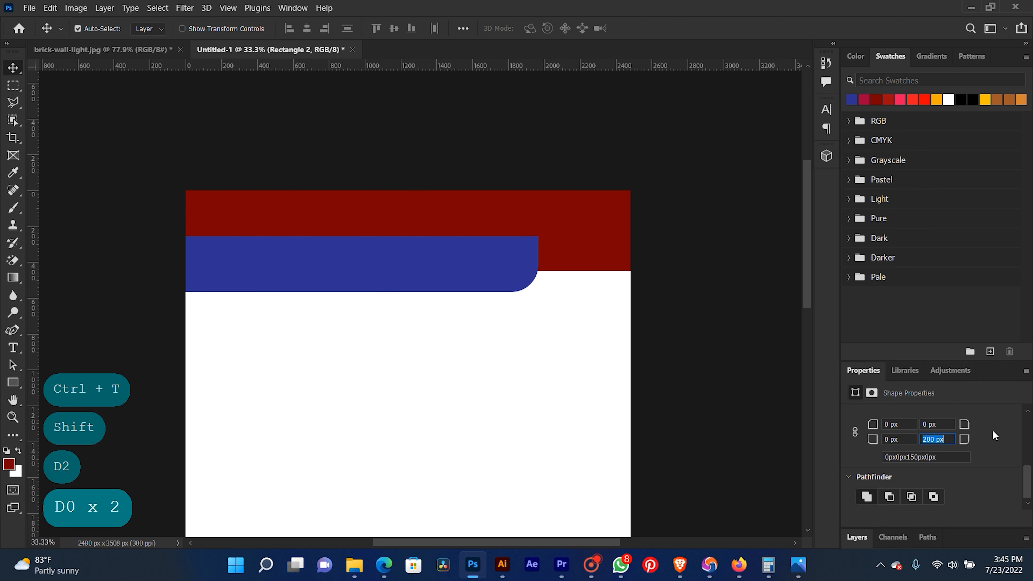
click(667, 353)
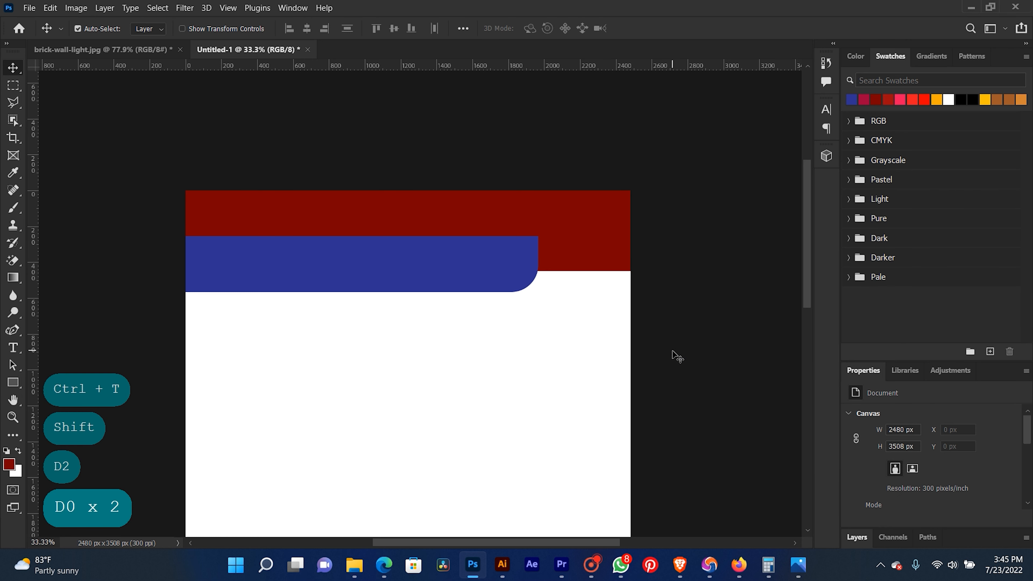
- Duplicate the blue bar straight down to the page's bottom edge and put the copy into Free Transform
scroll(489, 336, down, 5)
scroll(490, 335, up, 3)
key(space)
drag(473, 370, 439, 353)
scroll(484, 383, down, 3)
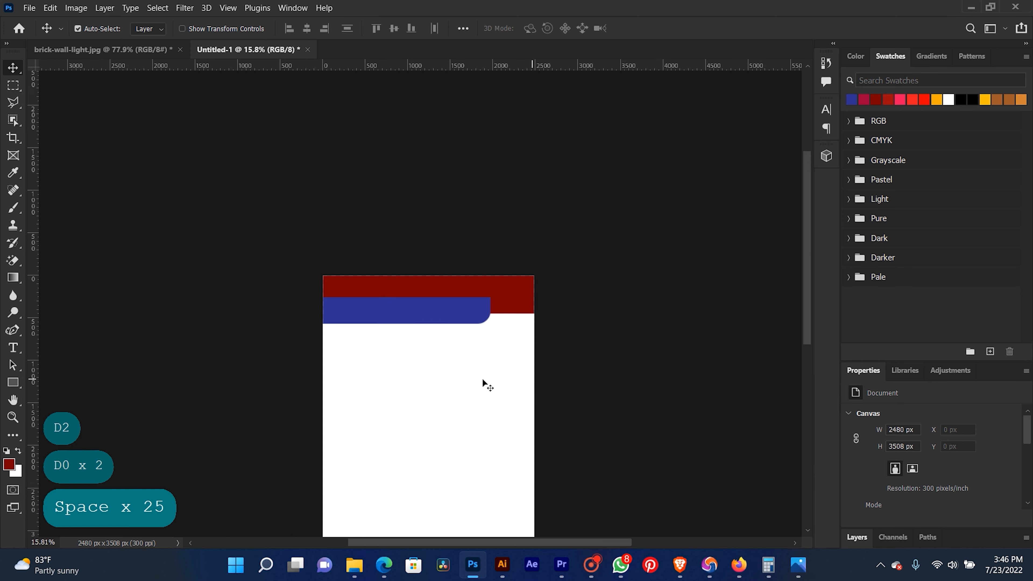
scroll(480, 386, up, 2)
scroll(473, 427, down, 2)
drag(473, 427, 480, 330)
drag(402, 202, 403, 483)
key(ctrl+t)
right_click(410, 470)
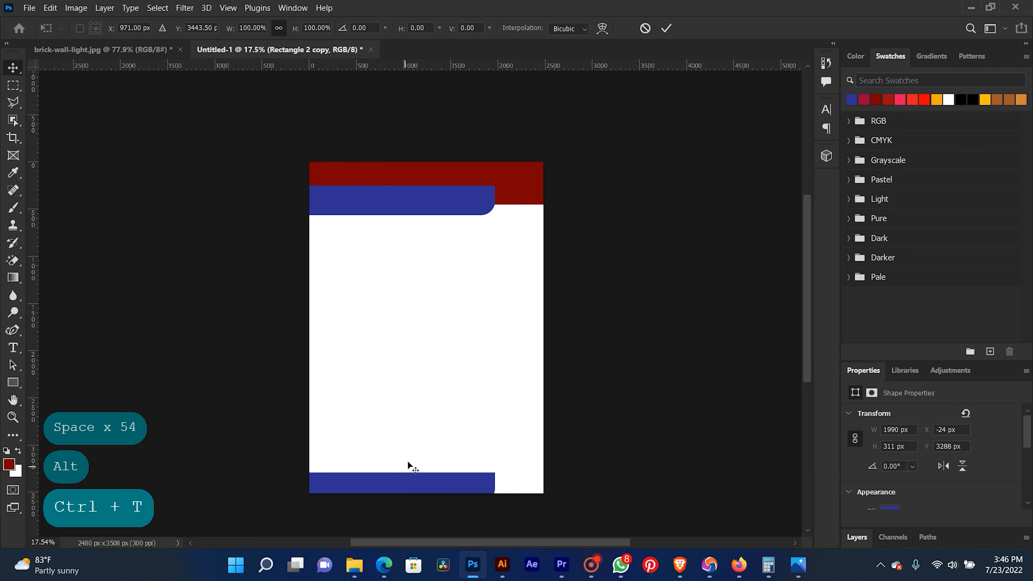
click(446, 463)
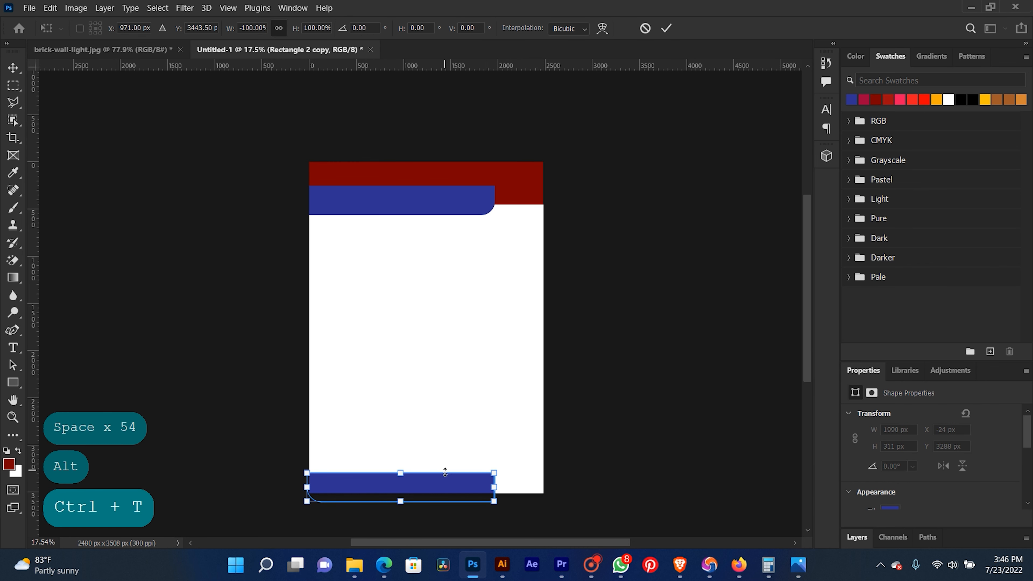
key(ctrl+z)
- Flip the copied bar vertically and shift it down slightly over the page's bottom edge
right_click(445, 482)
click(459, 486)
drag(459, 485, 460, 492)
key(Return)
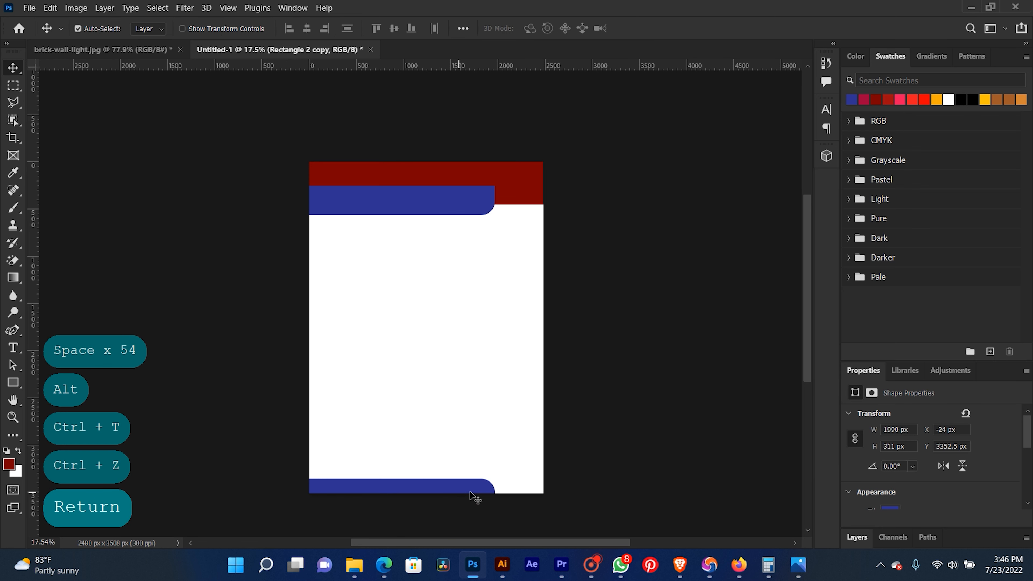
- Nudge the flipped blue bar further down so that it extends past the page's bottom edge
right_click(473, 491)
click(474, 492)
key(Down)
key(Down)
key(Down)
key(Down)
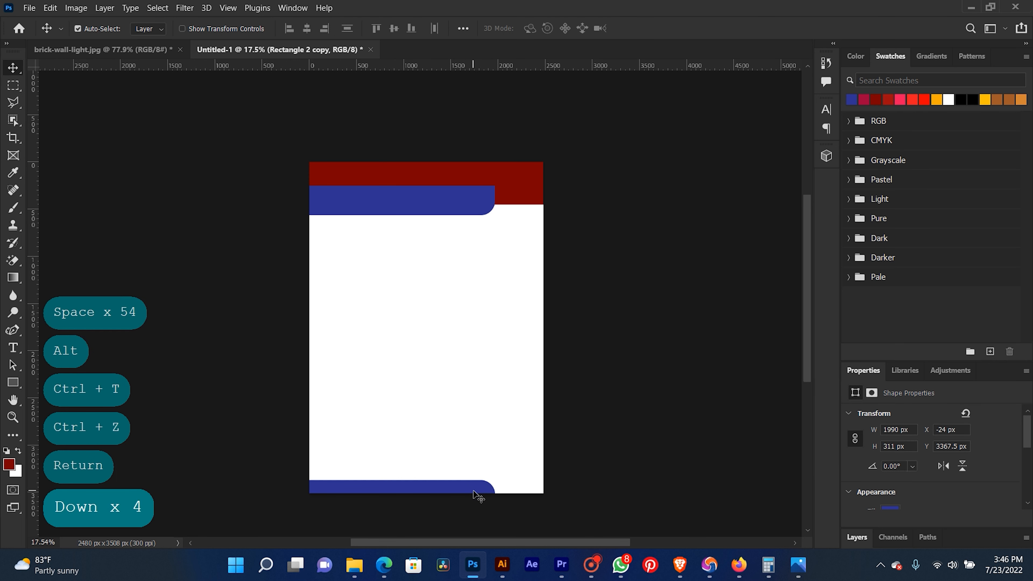
- Flip the bottom blue bar horizontally and move it against the page's right edge
key(ctrl+t)
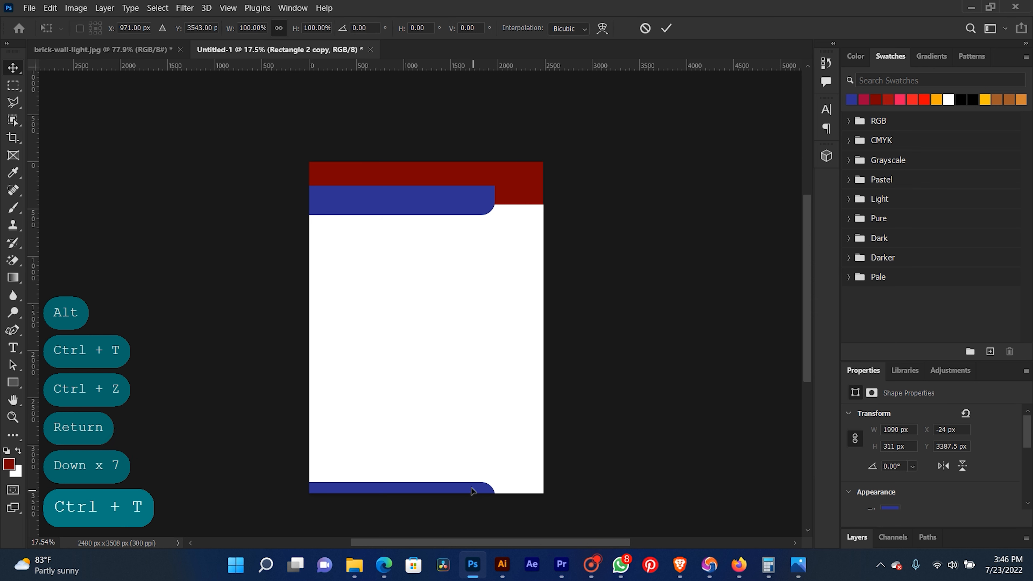
right_click(473, 490)
click(514, 464)
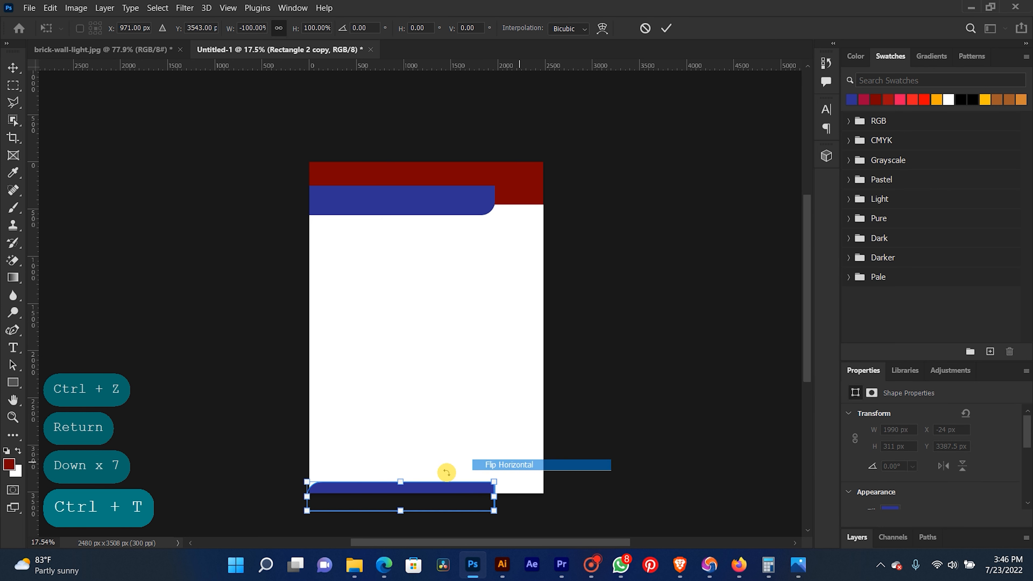
drag(436, 486, 559, 484)
click(666, 28)
click(636, 311)
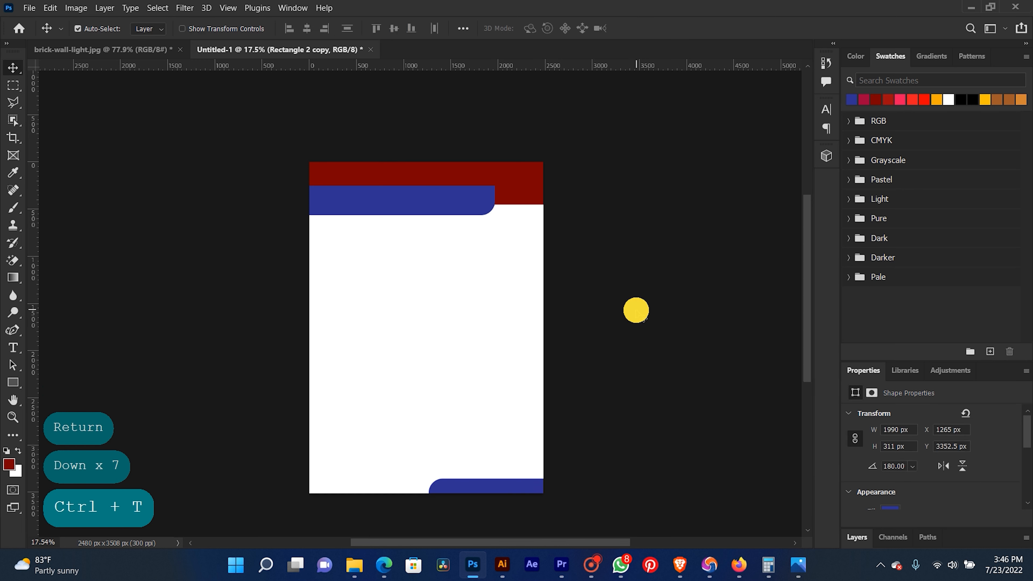
- Nudge the bottom blue bar slightly down and to the left
key(space)
right_click(479, 486)
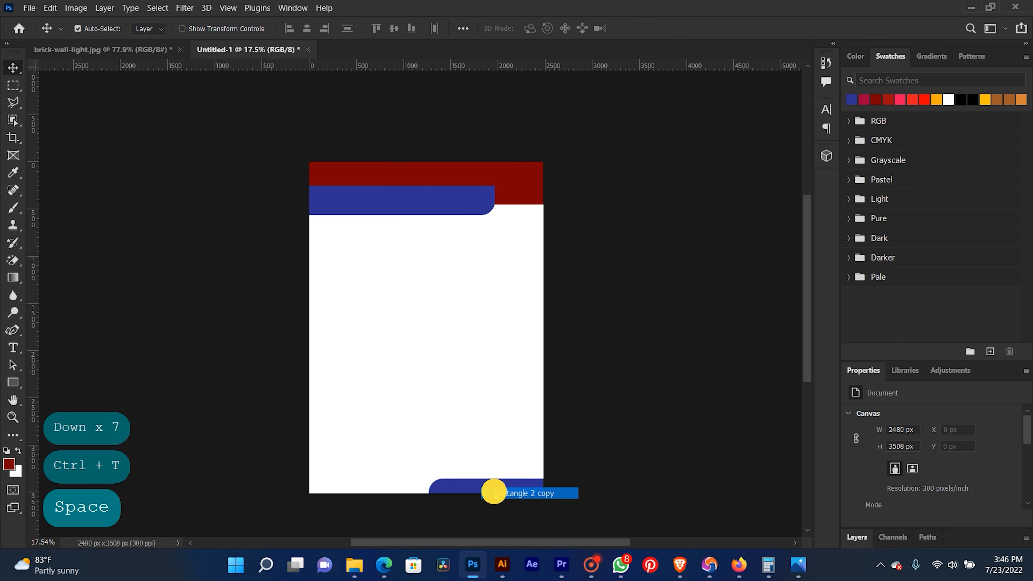
click(494, 490)
key(Down)
key(Down)
key(Left)
key(Left)
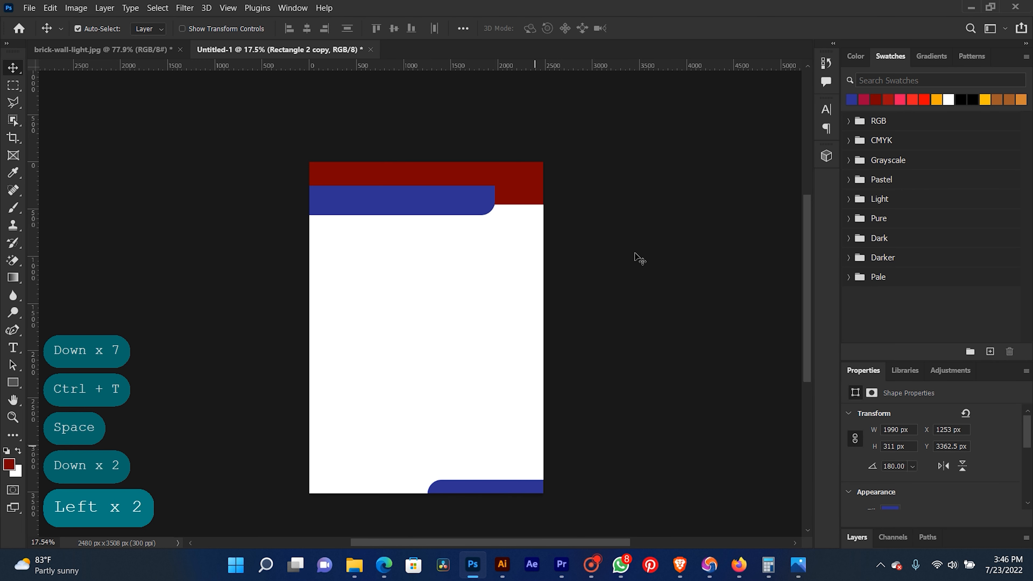
- Apply a linear purple-to-blue Gradient Overlay to the upper blue bar, reversed, at 180° and 112% scale
click(397, 203)
click(857, 536)
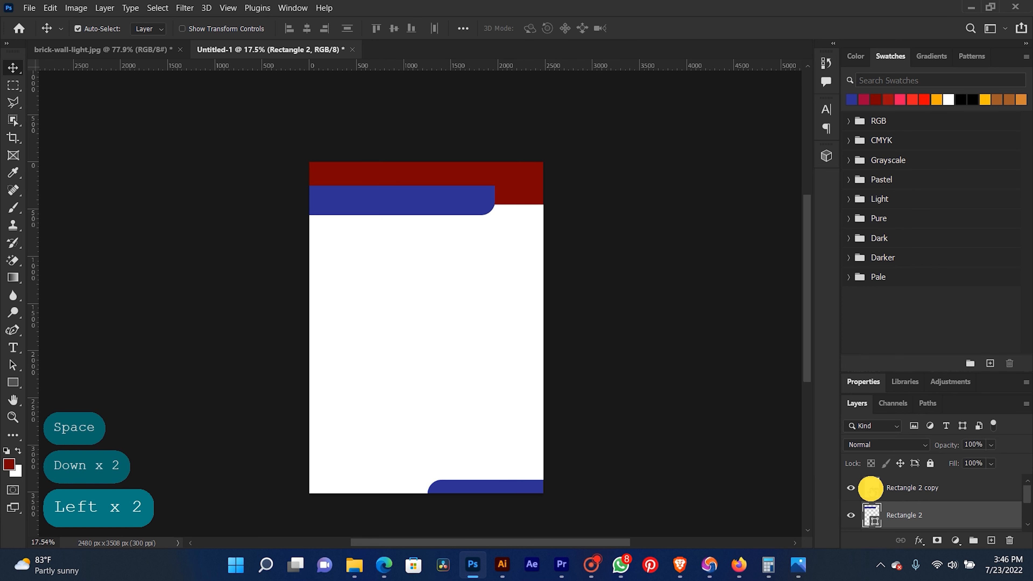
drag(909, 369, 923, 215)
drag(947, 377, 916, 367)
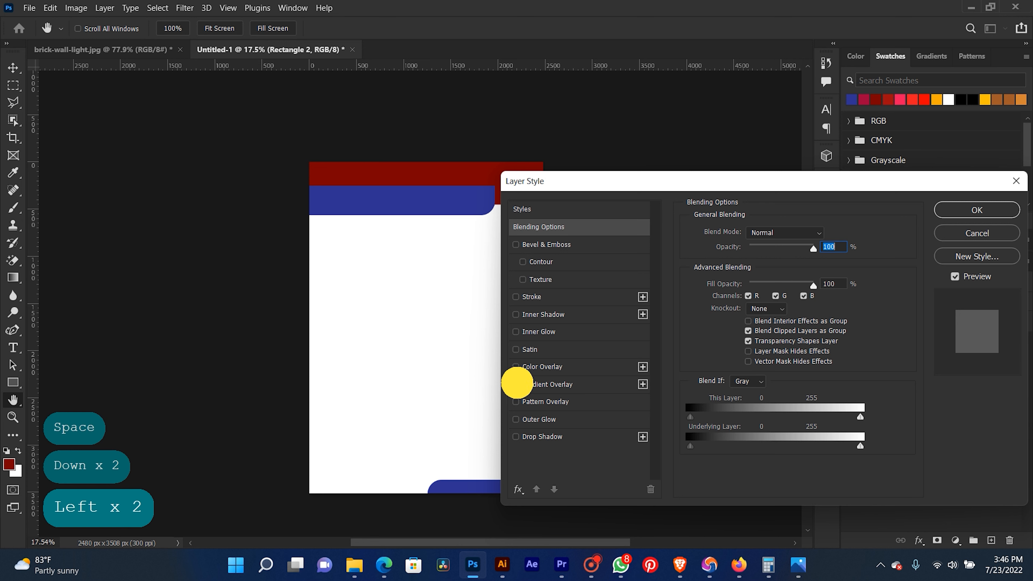
click(516, 384)
click(545, 385)
click(961, 209)
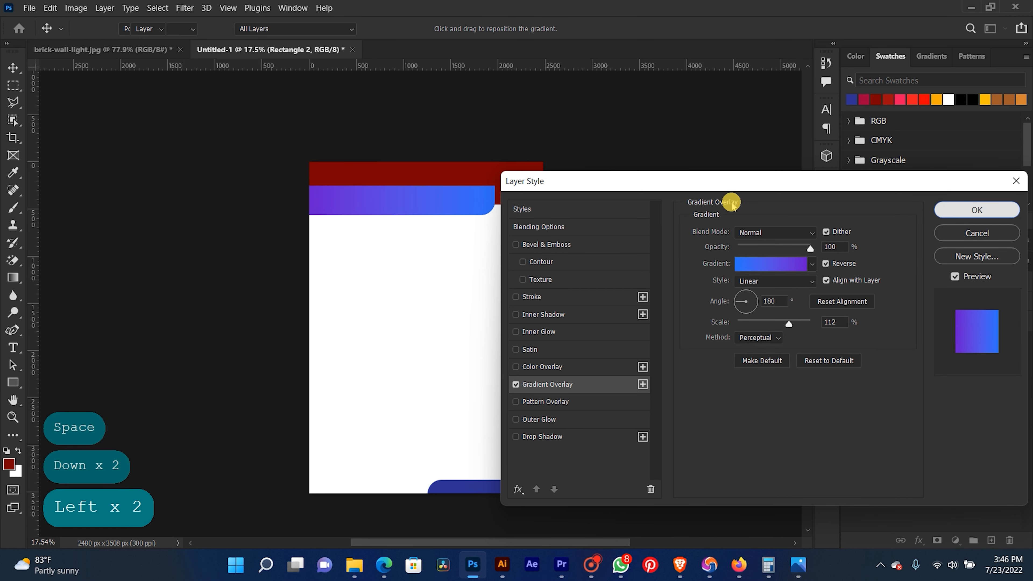
- Add a Gradient Overlay to the red header rectangle and try a muted dark preset from the Blues group
click(530, 180)
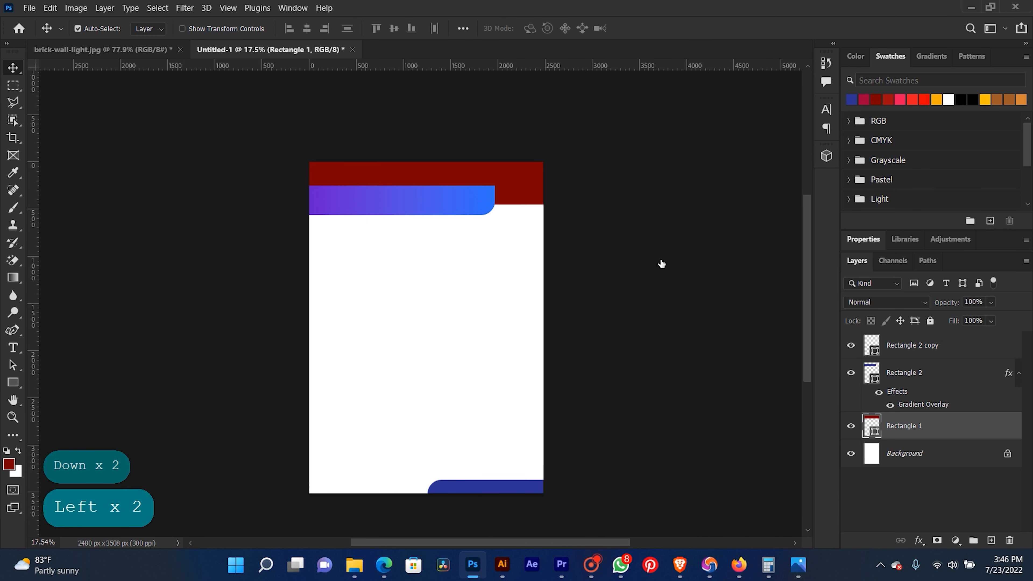
click(526, 382)
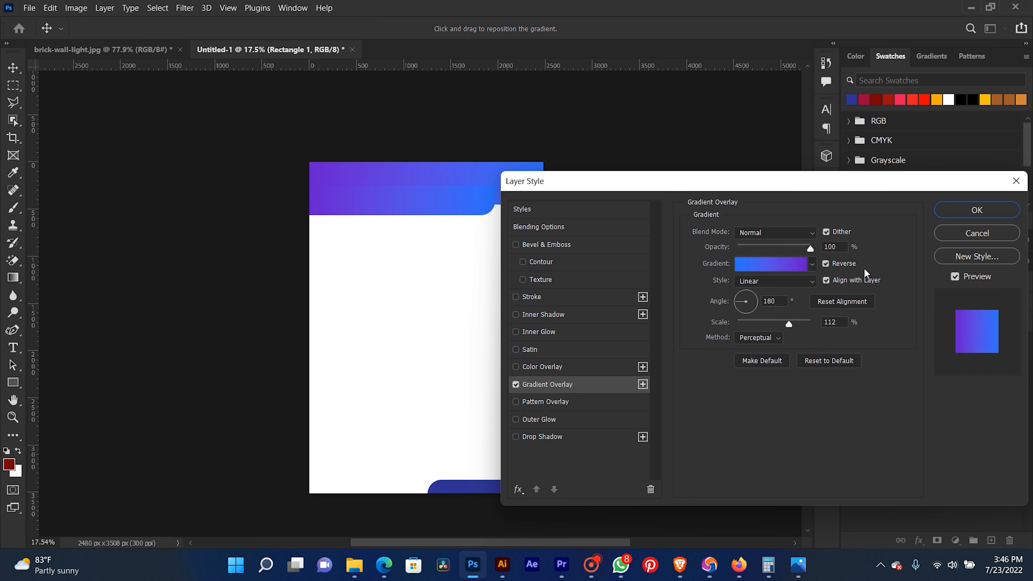
click(812, 264)
click(687, 371)
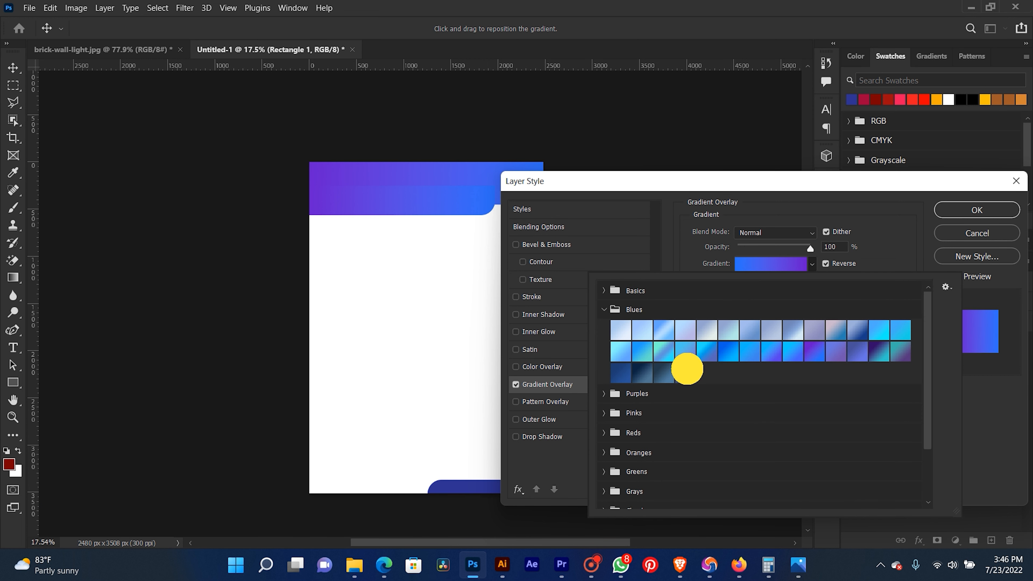
click(604, 309)
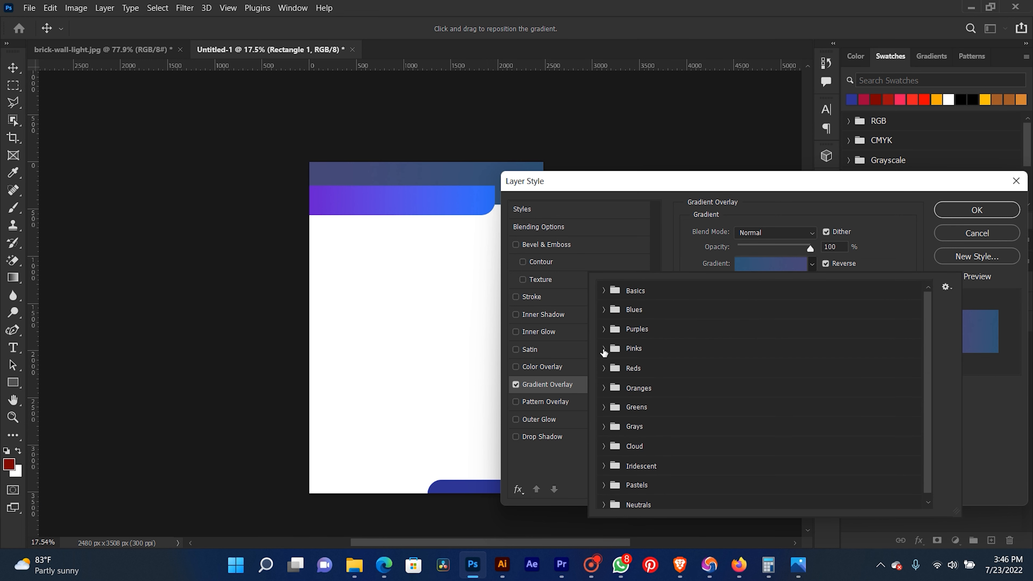
- Browse the Pinks, Oranges, Greens, Grays and Cloud gradient presets for the header
click(603, 349)
click(605, 348)
click(603, 388)
click(606, 390)
click(604, 407)
click(605, 408)
click(603, 427)
click(604, 427)
click(604, 445)
click(604, 446)
- Give the header rectangle a violet-to-blue gradient from the Purples presets and accept the layer style
click(604, 329)
click(686, 357)
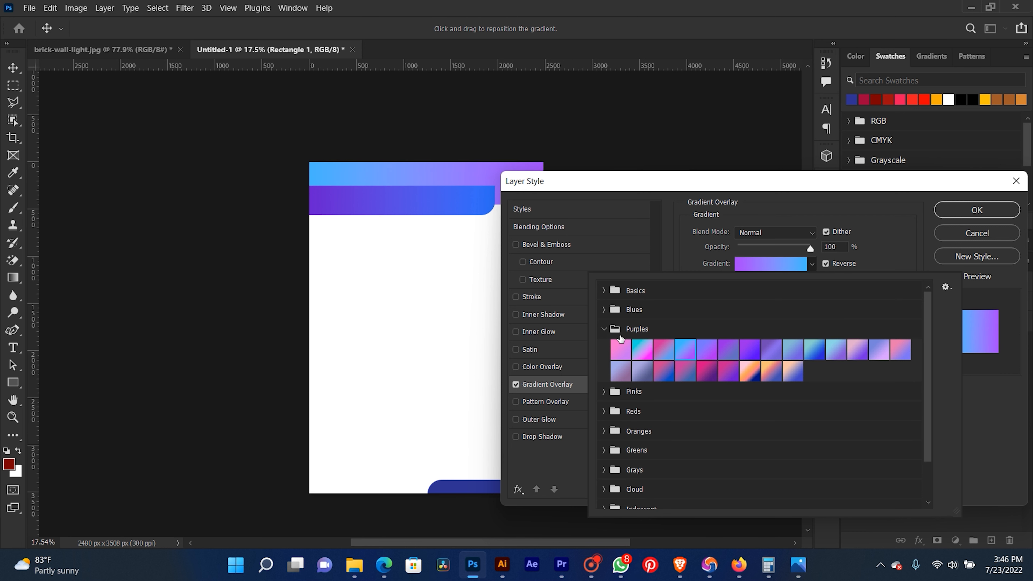
click(751, 352)
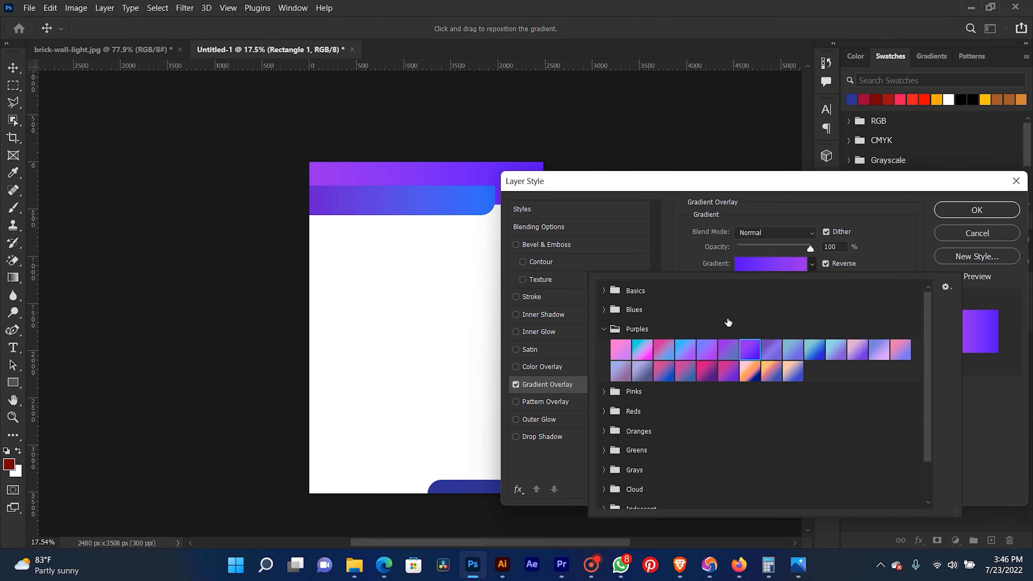
click(961, 211)
- Compare the header with the bar below it and hide the header rectangle's Gradient Overlay
right_click(362, 212)
click(387, 214)
scroll(467, 229, up, 5)
key(space)
drag(407, 235, 404, 275)
right_click(544, 185)
click(551, 192)
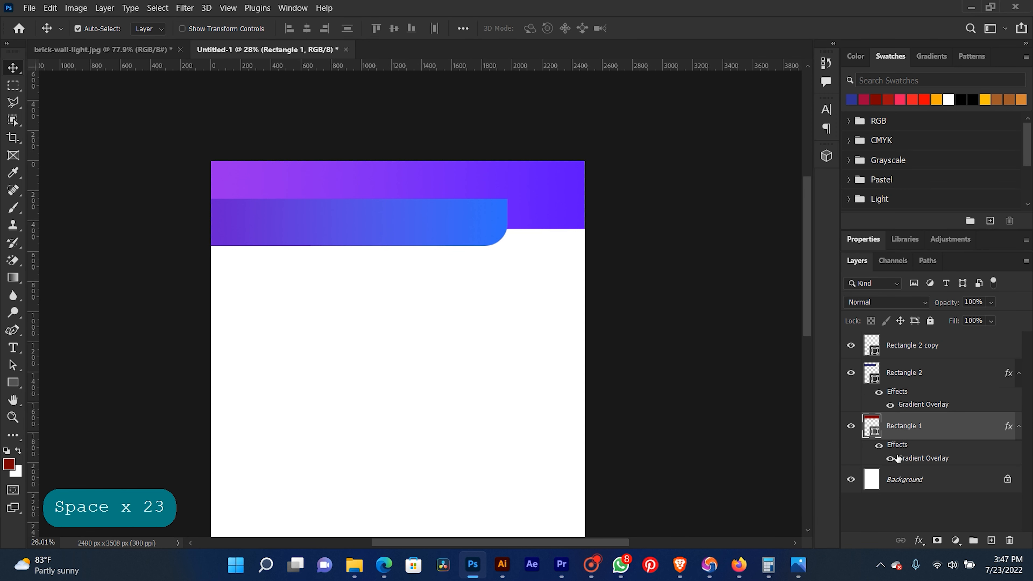
click(890, 459)
- Add a placeholder text line over the left part of the gradient bar and colour it white
scroll(434, 316, down, 5)
key(space)
scroll(401, 327, up, 3)
drag(468, 359, 432, 368)
scroll(330, 290, up, 2)
drag(402, 324, 375, 353)
scroll(341, 316, up, 3)
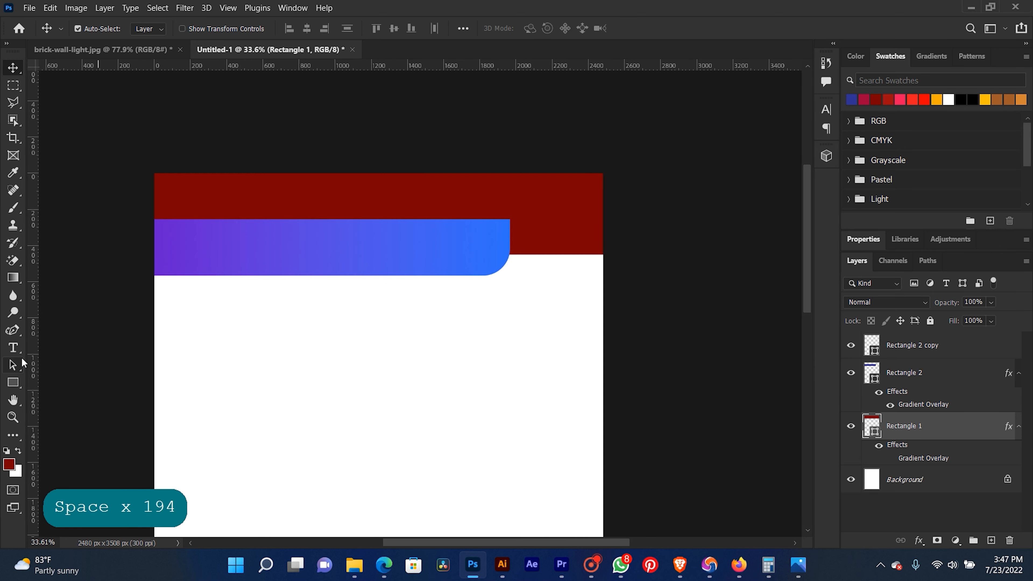
click(12, 347)
click(239, 351)
drag(289, 415, 245, 323)
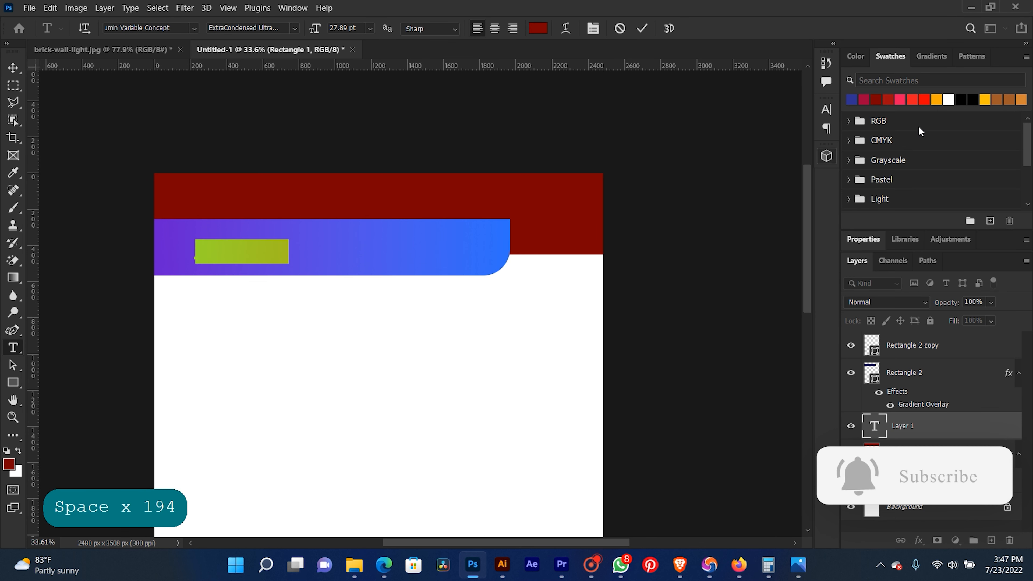
click(949, 100)
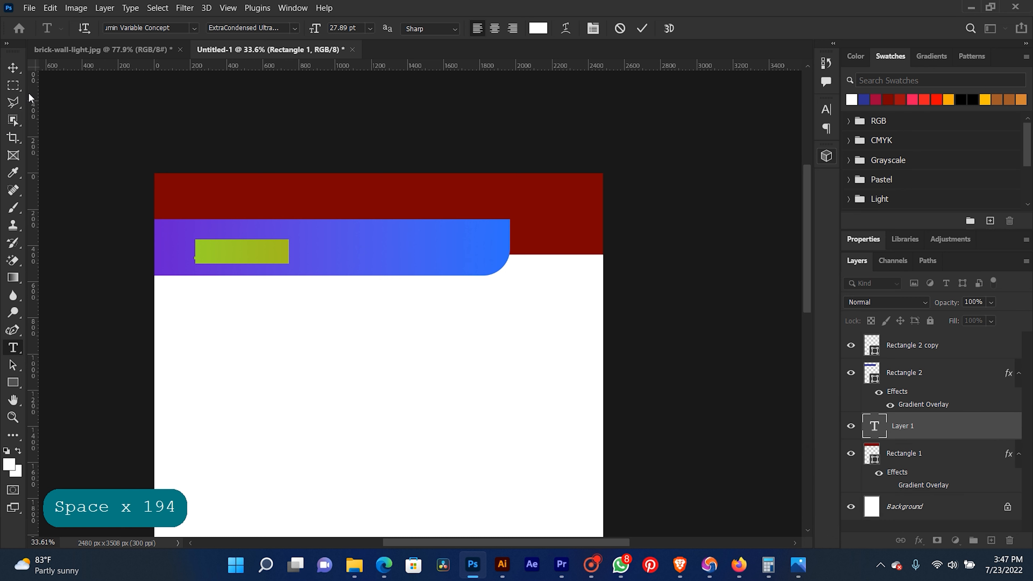
- Commit the placeholder text and bring its layer to the top of the layer stack
click(12, 70)
key(ctrl+bracketright)
key(ctrl+bracketright)
key(ctrl+bracketright)
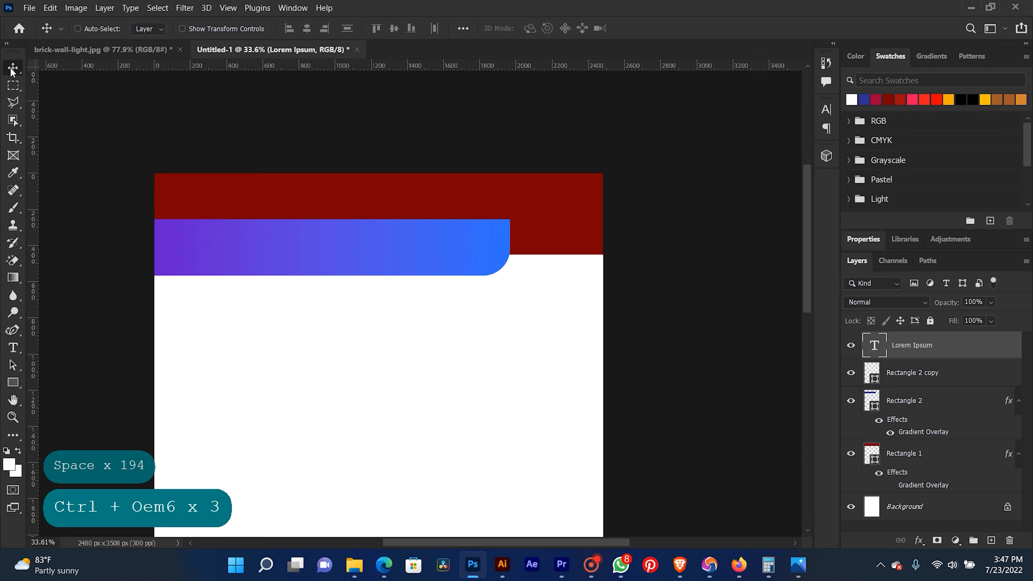
- Try to replace the Lorem Ipsum placeholder with new text starting with BRA
click(13, 347)
click(242, 248)
key(ctrl+a)
key(Caps_Lock)
text(b)
key(Caps_Lock)
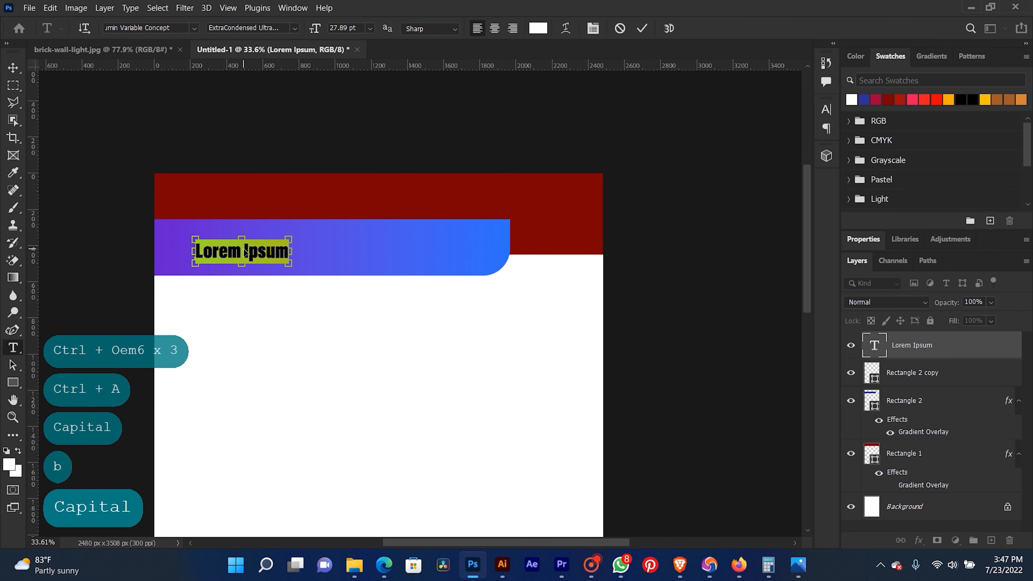
text(RA)
key(BackSpace)
key(BackSpace)
key(BackSpace)
key(BackSpace)
key(Caps_Lock)
text(b)
key(Caps_Lock)
text(RA)
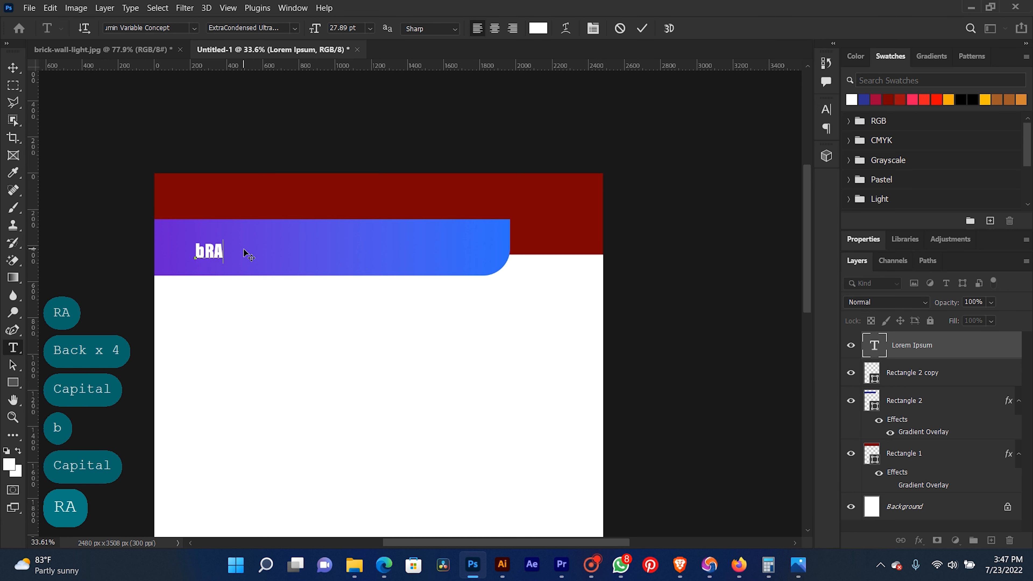
key(BackSpace)
key(BackSpace)
key(BackSpace)
text(B)
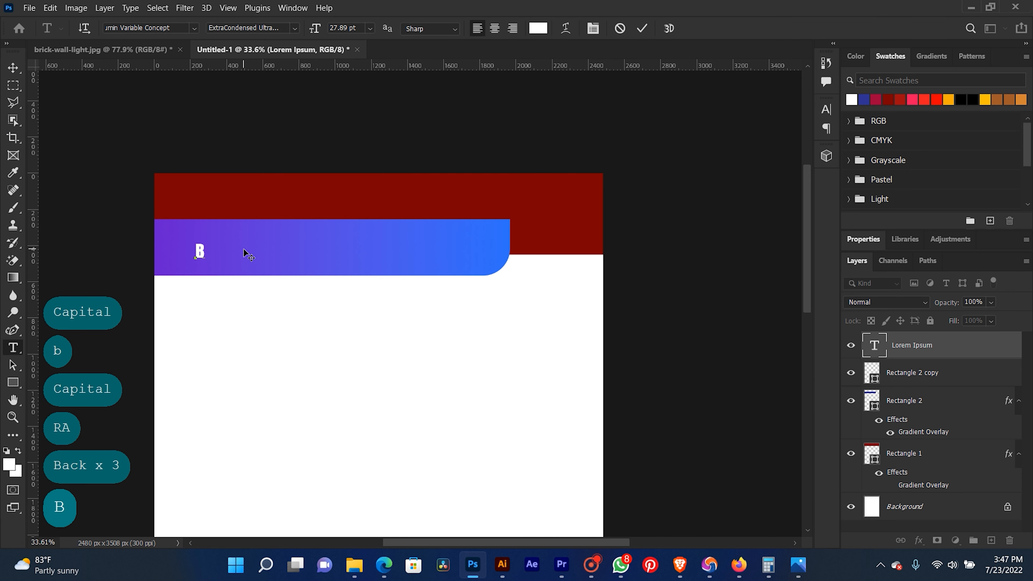
key(BackSpace)
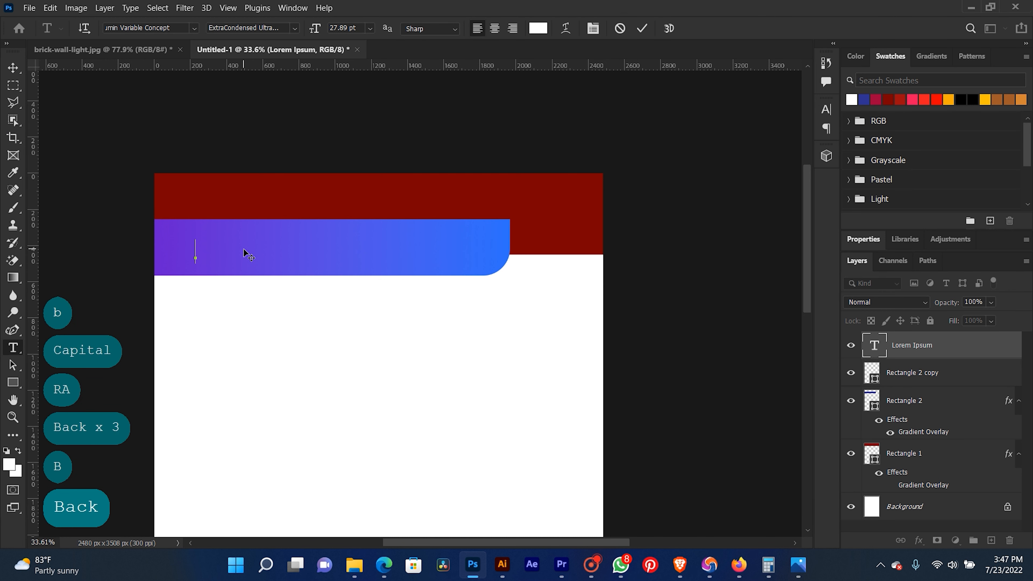
click(593, 561)
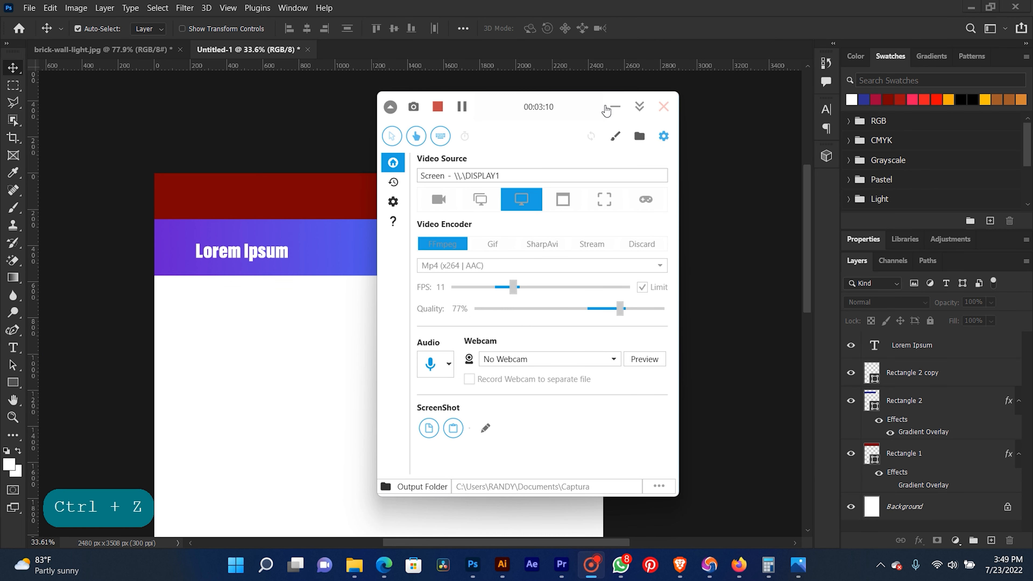
click(615, 106)
- Replace the Lorem Ipsum text in the gradient bar with BRAND NAME and commit it
click(12, 347)
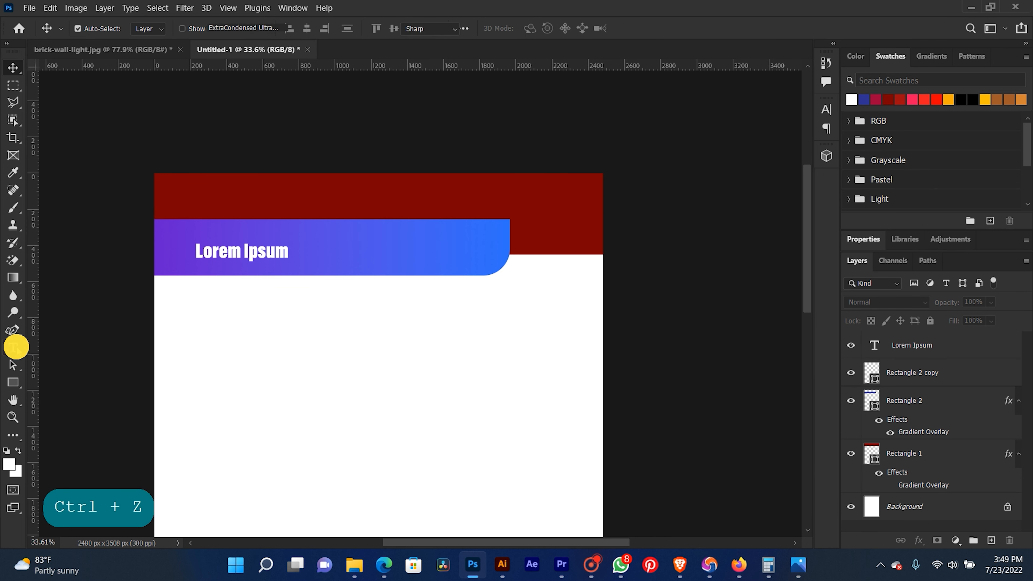
click(237, 261)
key(ctrl+a)
text(BRA)
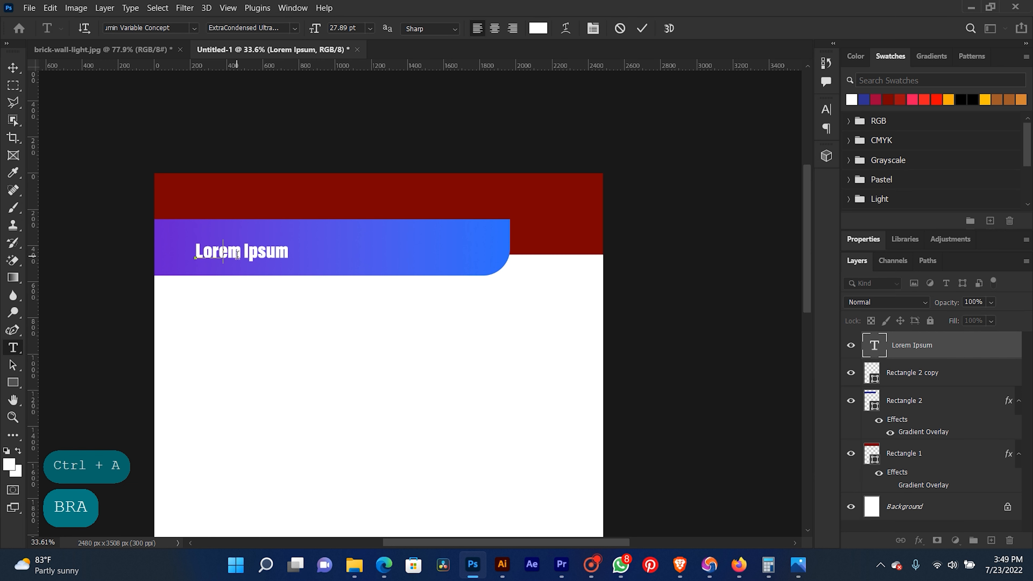
text(ND)
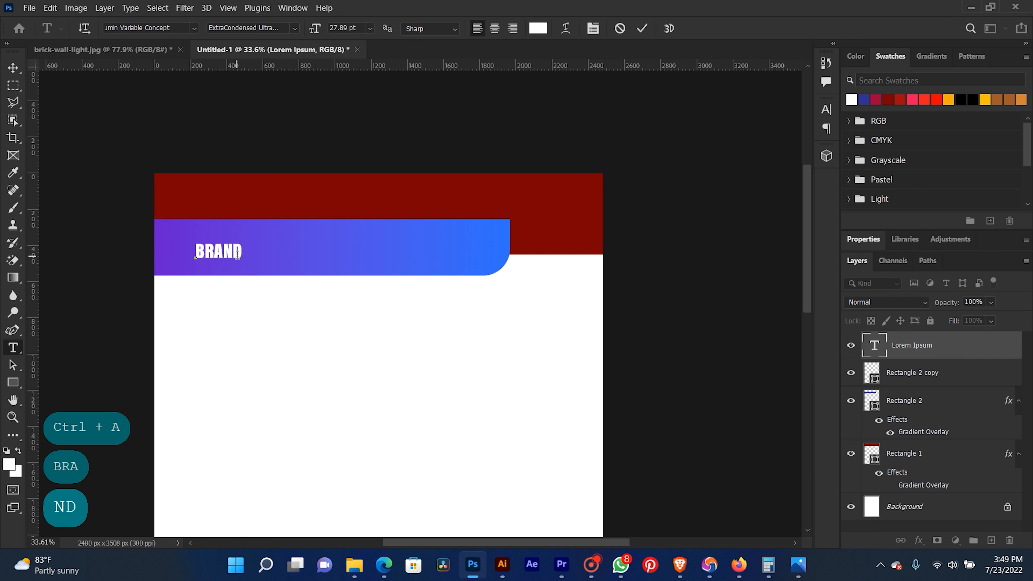
text( NAME)
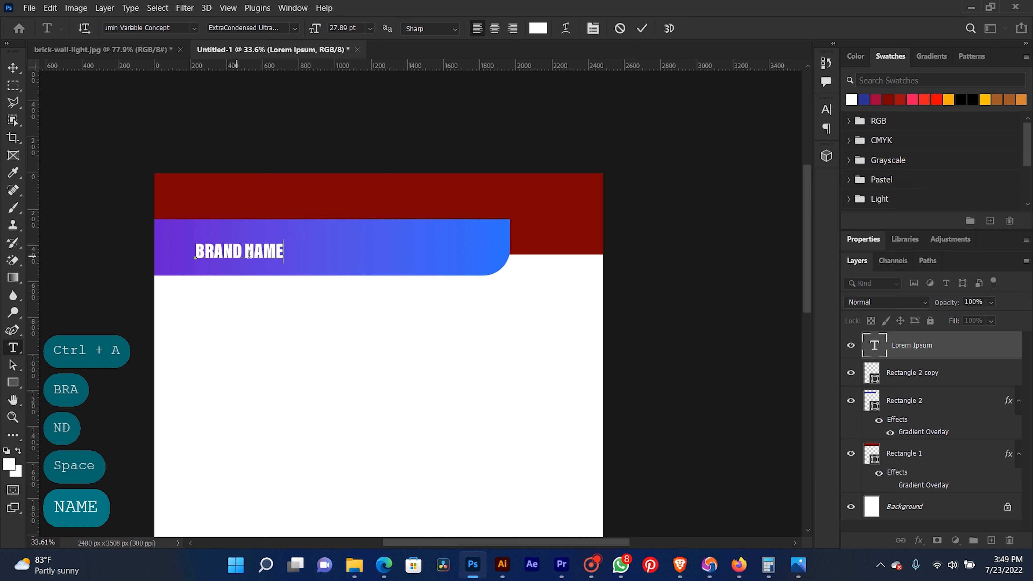
click(201, 180)
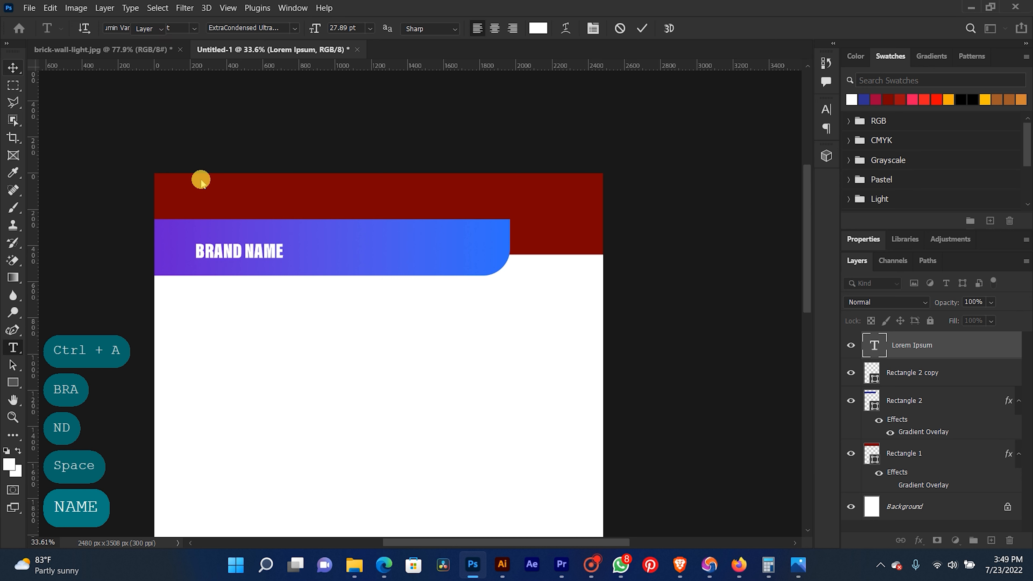
- Select the BRAND NAME text and move it towards the right half of the gradient bar
right_click(252, 253)
click(259, 261)
drag(257, 254, 393, 246)
- Place the logo-wave-symbol-01 file from the Downloads folder, scaled to about 37%, over the gradient bar left of BRAND NAME
mouse_move(354, 565)
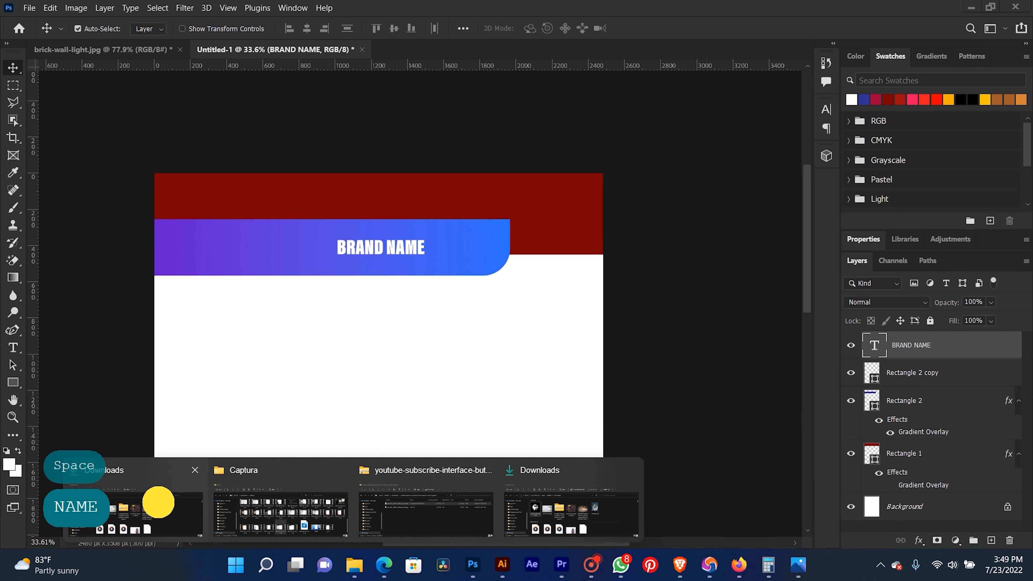
click(157, 498)
drag(257, 218, 321, 440)
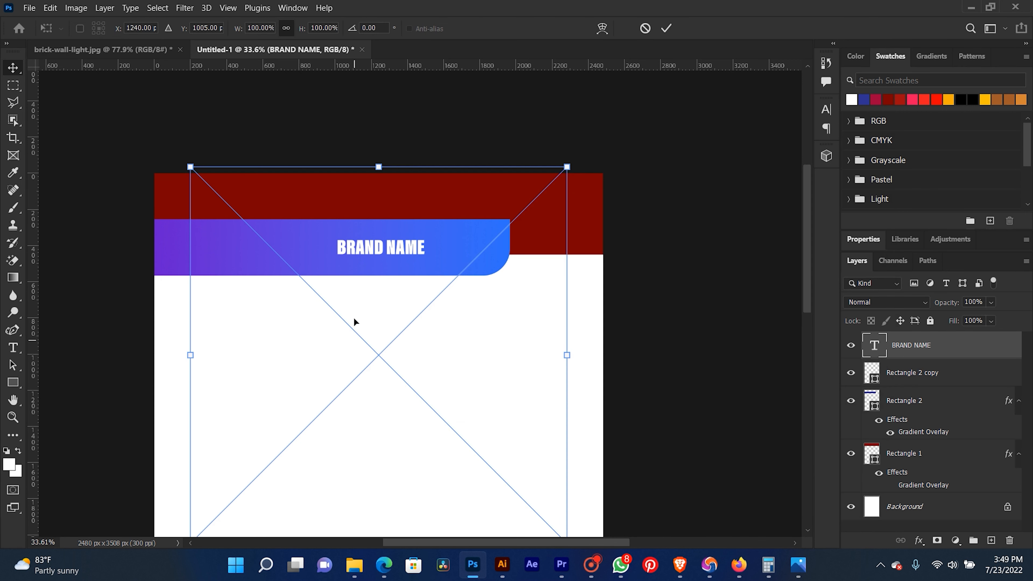
drag(569, 166, 484, 304)
drag(409, 326, 233, 255)
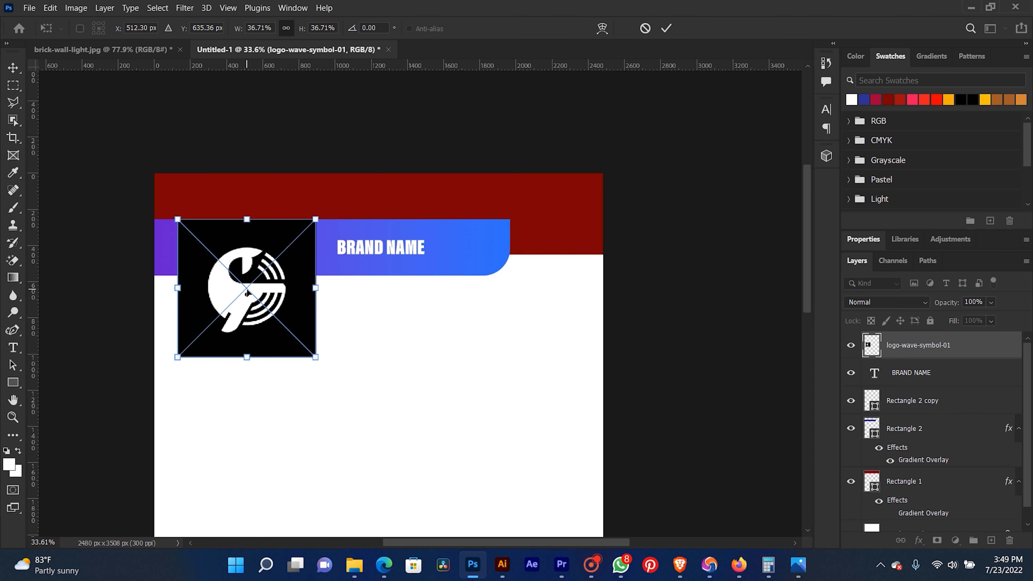
key(Return)
- Commit the placed logo, rasterize it and erase its black background with the Magic Eraser Tool
click(14, 264)
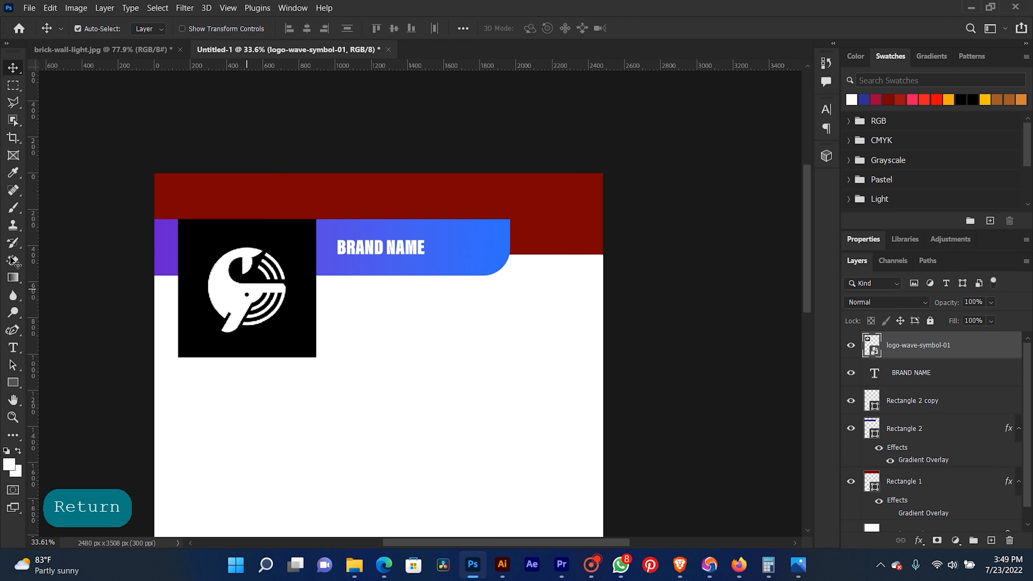
click(13, 261)
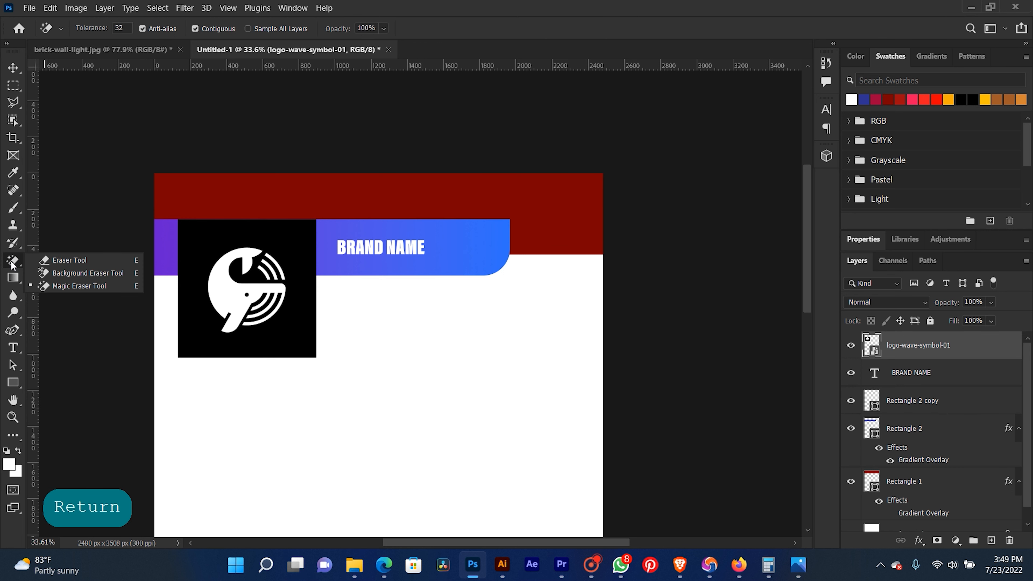
click(42, 284)
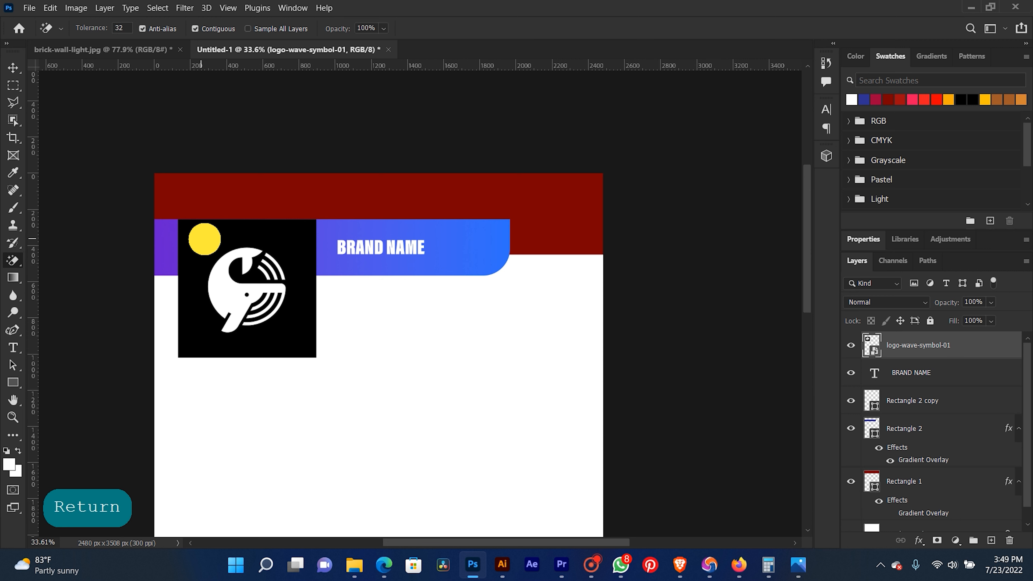
click(204, 239)
click(520, 231)
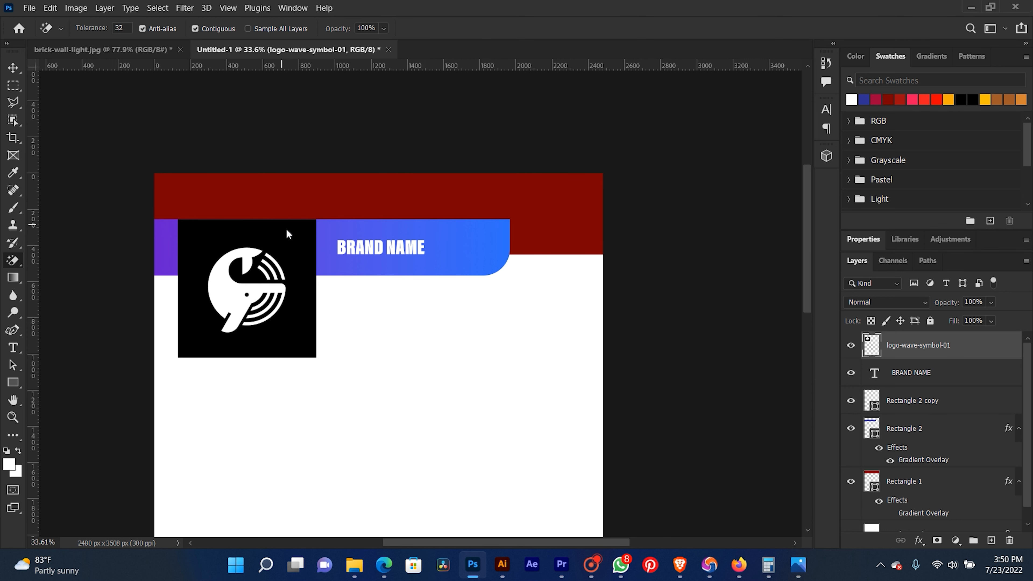
click(298, 245)
- Move the white logo up onto the gradient bar and scale it down to about 207 px wide so it fits inside
click(13, 67)
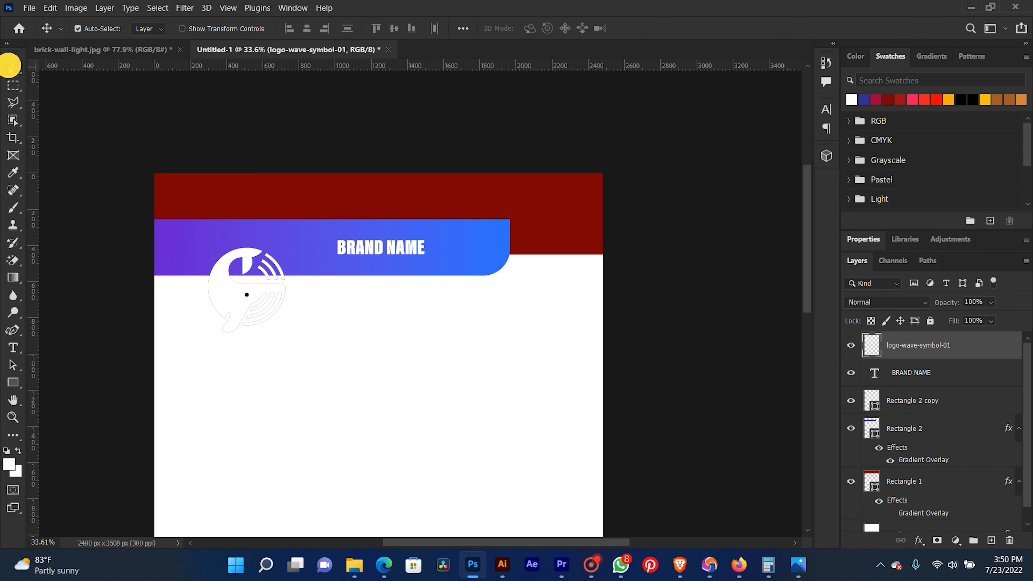
drag(214, 276, 208, 233)
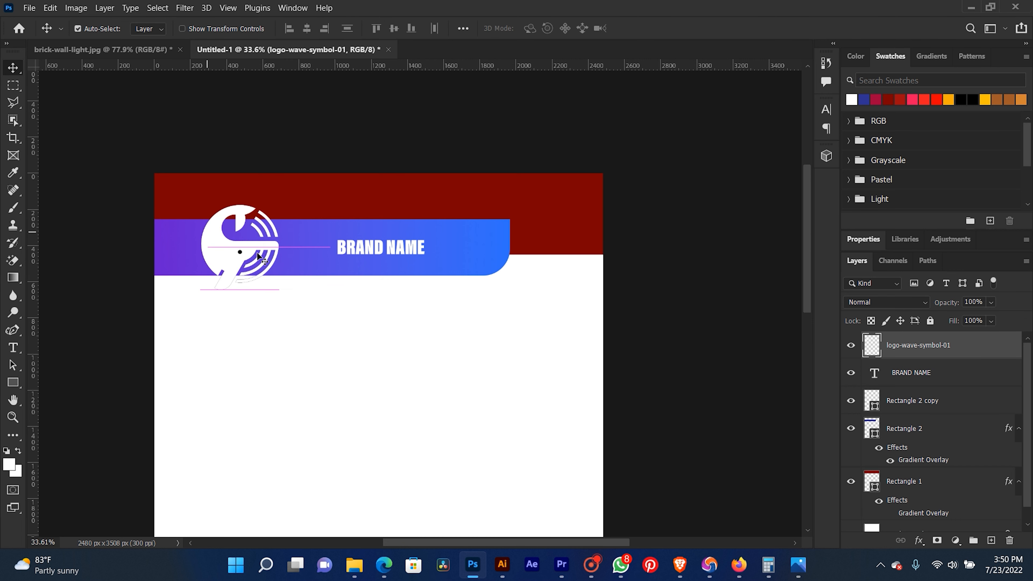
key(ctrl+t)
drag(275, 285, 272, 261)
key(Return)
key(ctrl+t)
key(Return)
- Select the BRAND NAME text and move it left so it sits beside the logo
right_click(373, 244)
click(397, 254)
drag(362, 246, 306, 249)
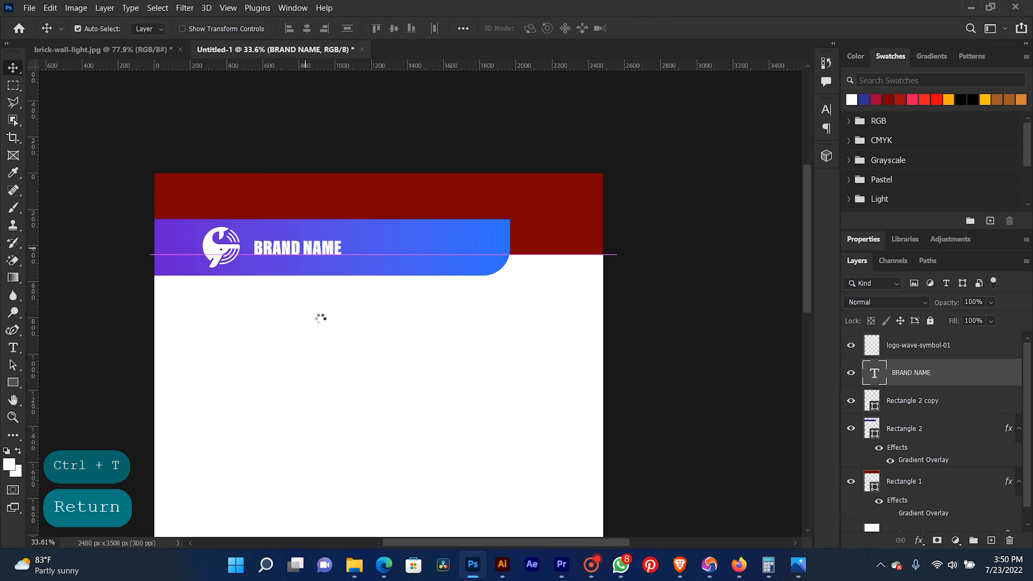
- Duplicate the BRAND NAME text to the bottom-left of the page and fill the copy with black
scroll(321, 321, down, 3)
key(space)
drag(355, 411, 387, 307)
scroll(431, 432, up, 1)
drag(435, 432, 398, 371)
right_click(301, 107)
click(311, 114)
drag(309, 114, 266, 482)
key(alt)
click(959, 99)
key(alt+BackSpace)
- Replace the duplicated text at the bottom of the page with Address here
scroll(337, 426, up, 2)
drag(342, 430, 372, 332)
click(13, 349)
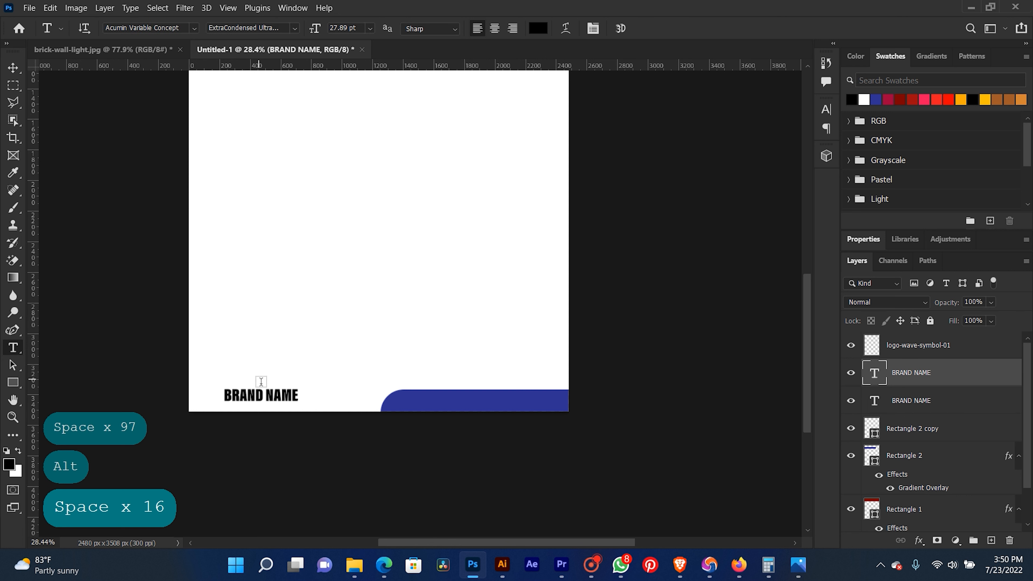
click(258, 390)
key(ctrl+a)
key(Caps_Lock)
text(a)
key(Caps_Lock)
key(BackSpace)
key(Caps_Lock)
text(a)
key(Caps_Lock)
key(BackSpace)
text(A)
key(Caps_Lock)
text(ddress)
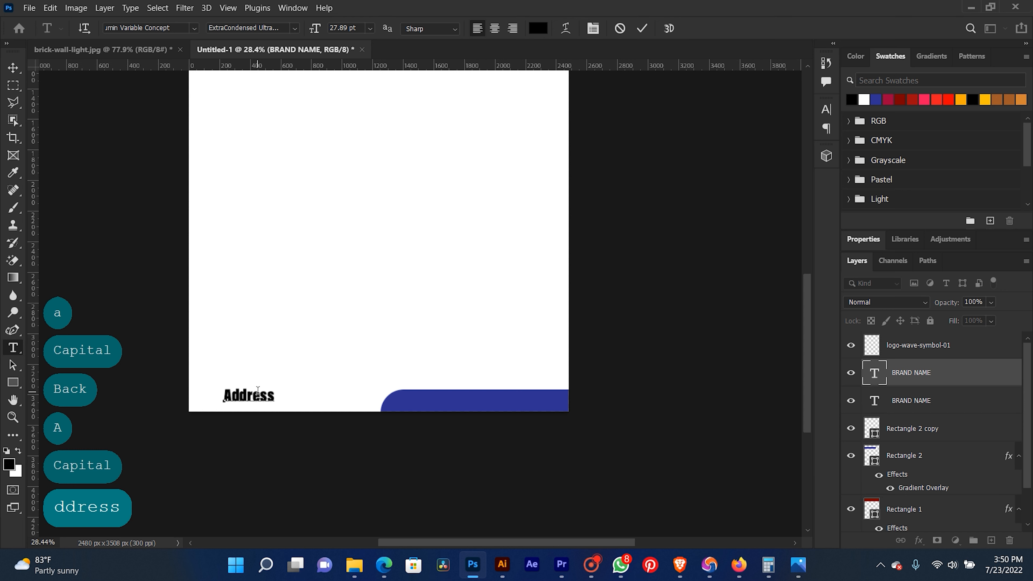
text( here)
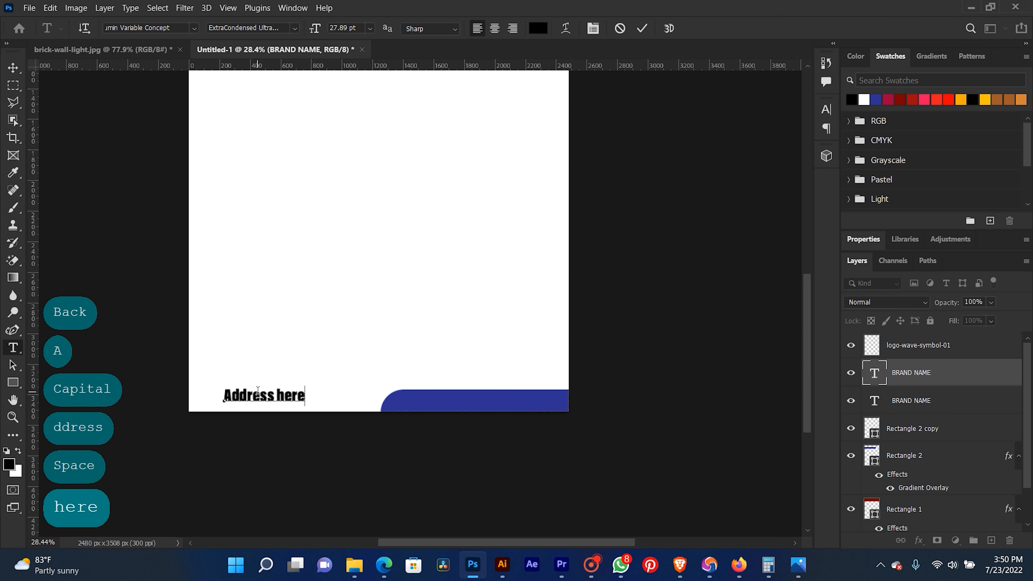
- Set the Address here text to the SemiCondensed Medium style and scale it to about 85%
key(ctrl+a)
click(295, 27)
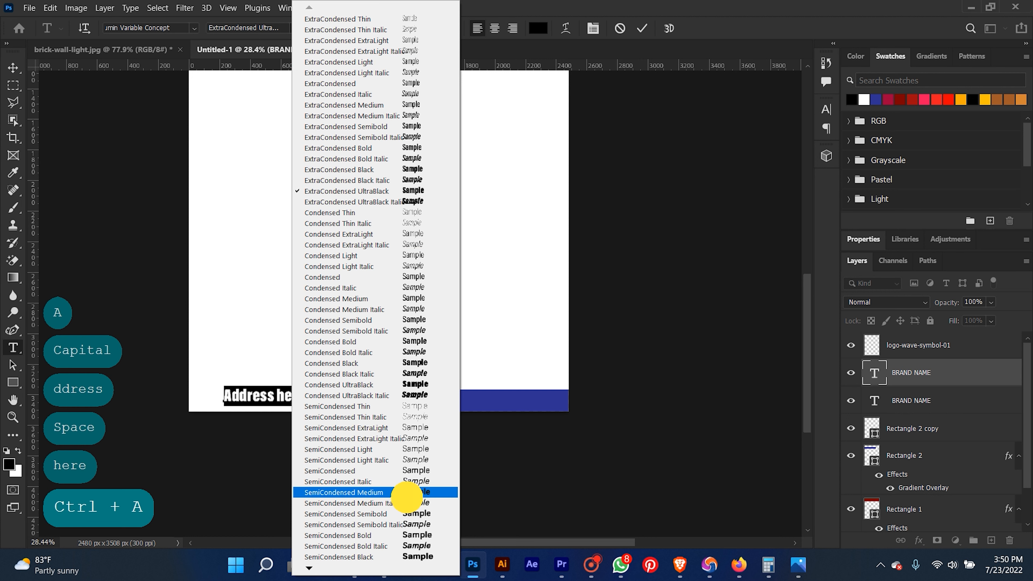
click(408, 495)
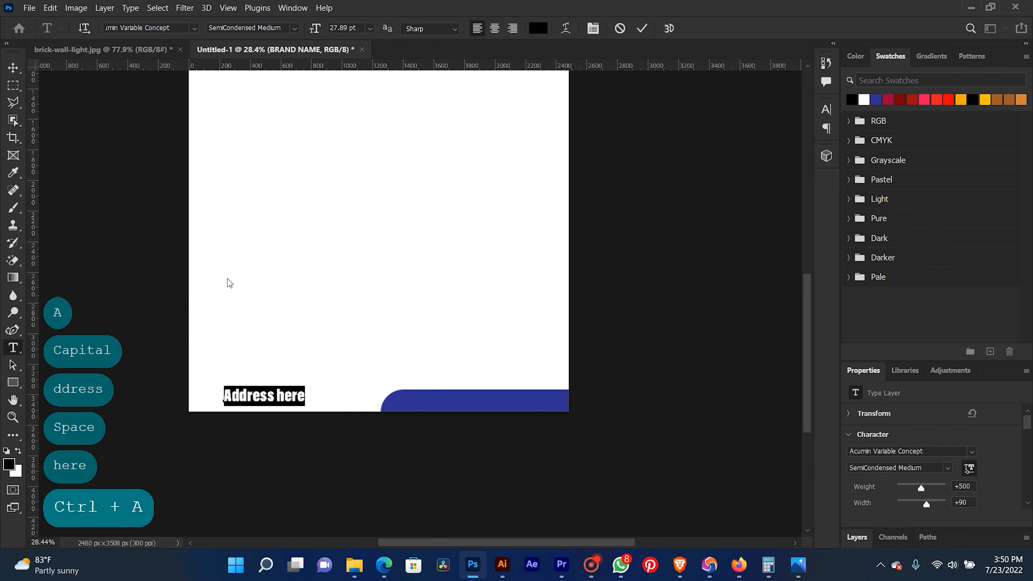
click(17, 67)
key(ctrl+t)
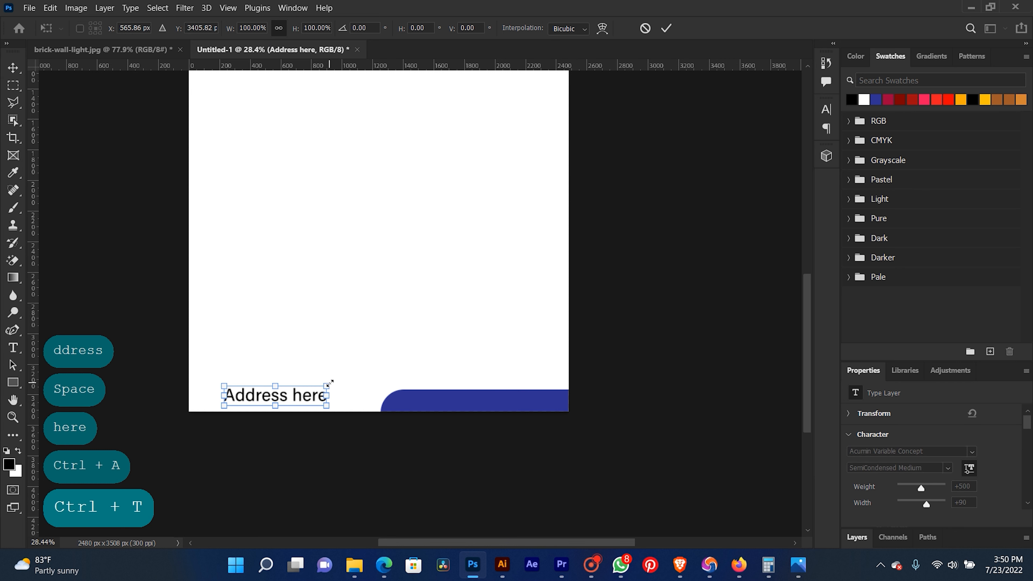
drag(325, 386, 312, 387)
key(Return)
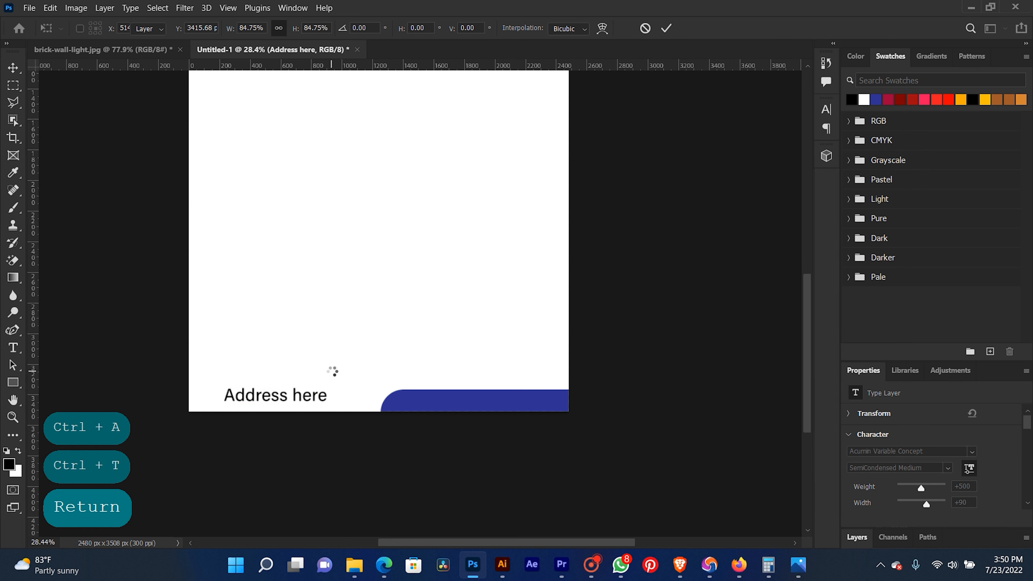
- Move the Address here text onto the blue bottom bar and make the bar slightly taller around it
drag(286, 401, 512, 396)
right_click(511, 396)
click(513, 405)
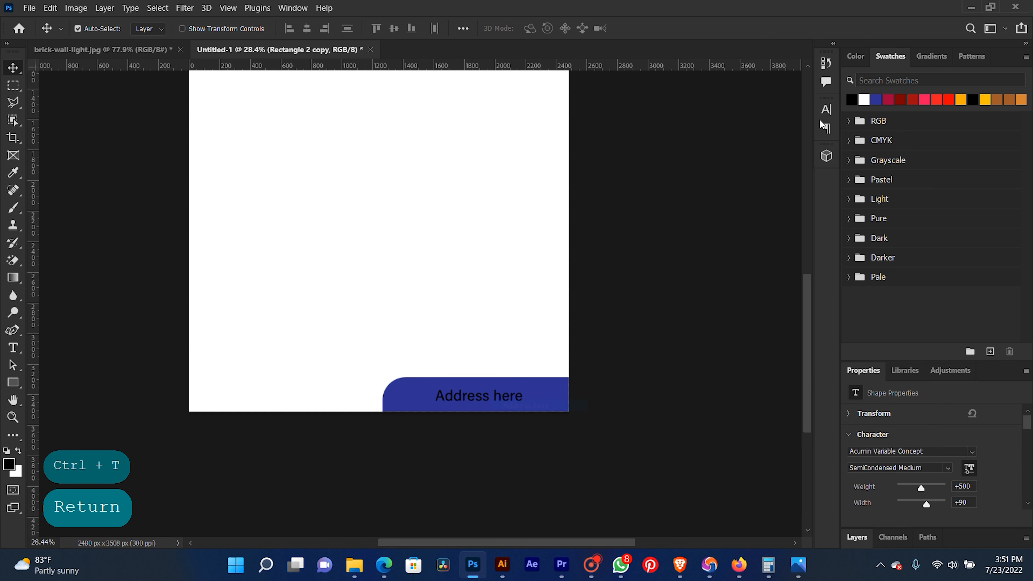
- Fill the Address here text with white, then scale it to about 80% and reposition it in the blue bar
click(863, 100)
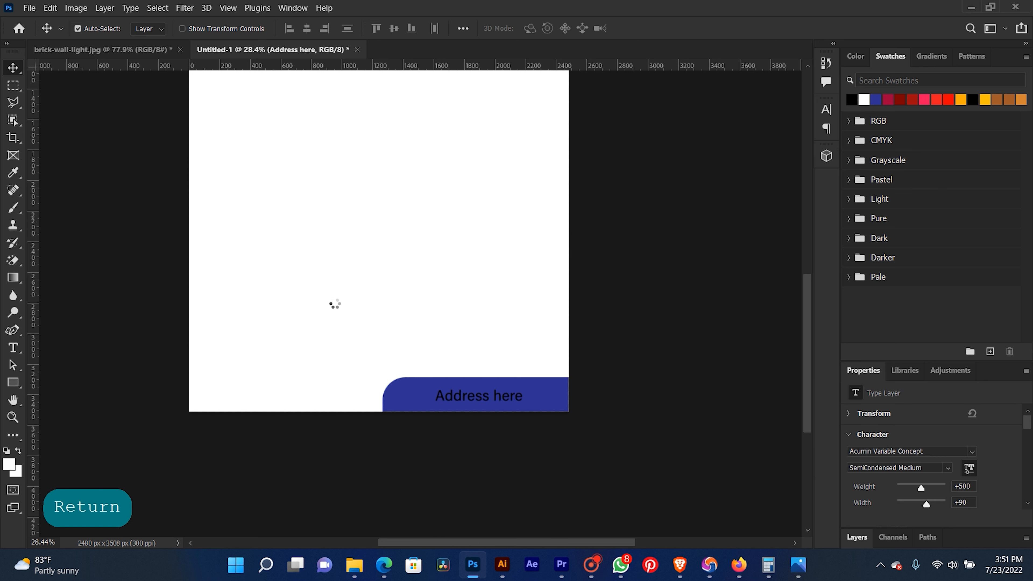
click(468, 399)
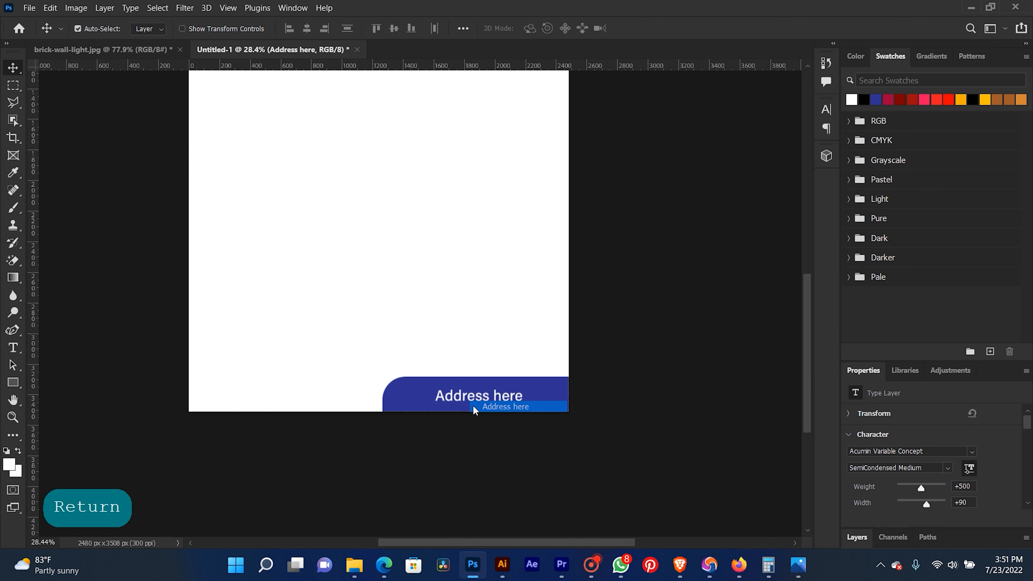
key(ctrl+t)
drag(522, 404, 505, 398)
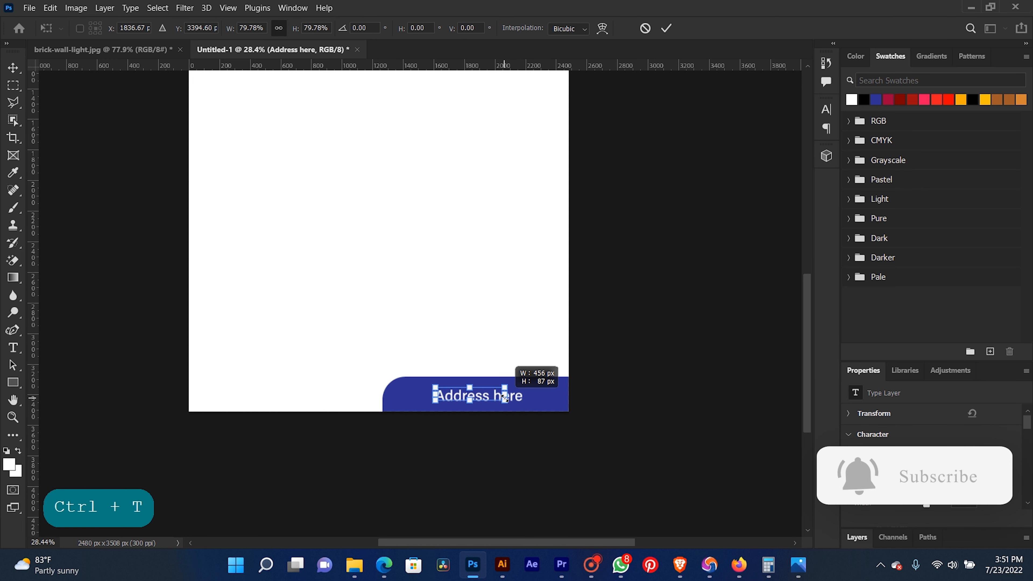
key(Return)
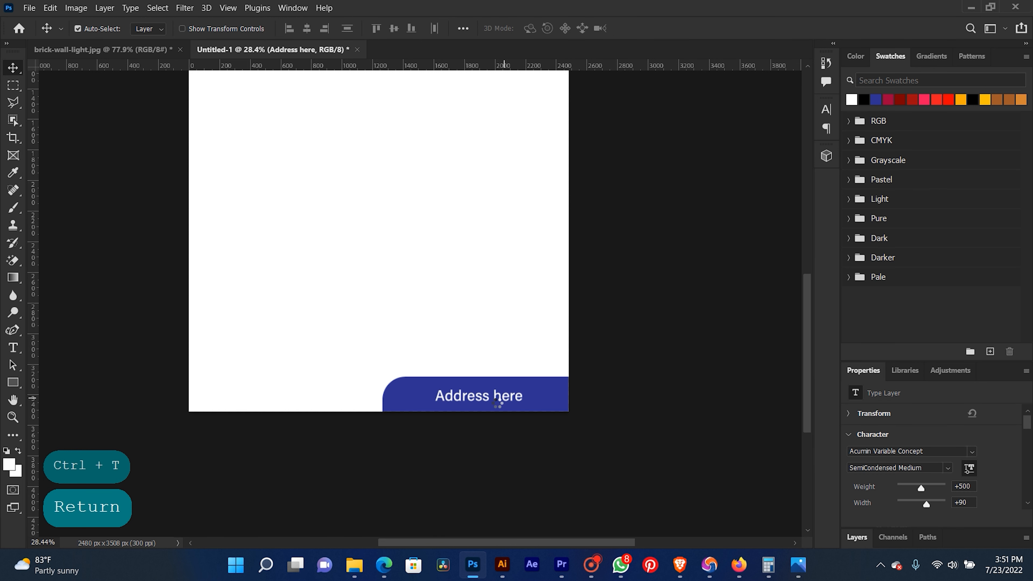
drag(493, 397, 499, 398)
- Select the logo and the BRAND NAME text together and shift them slightly left within the gradient bar
scroll(498, 398, down, 6)
scroll(467, 326, up, 3)
key(space)
drag(462, 294, 445, 333)
scroll(387, 271, up, 6)
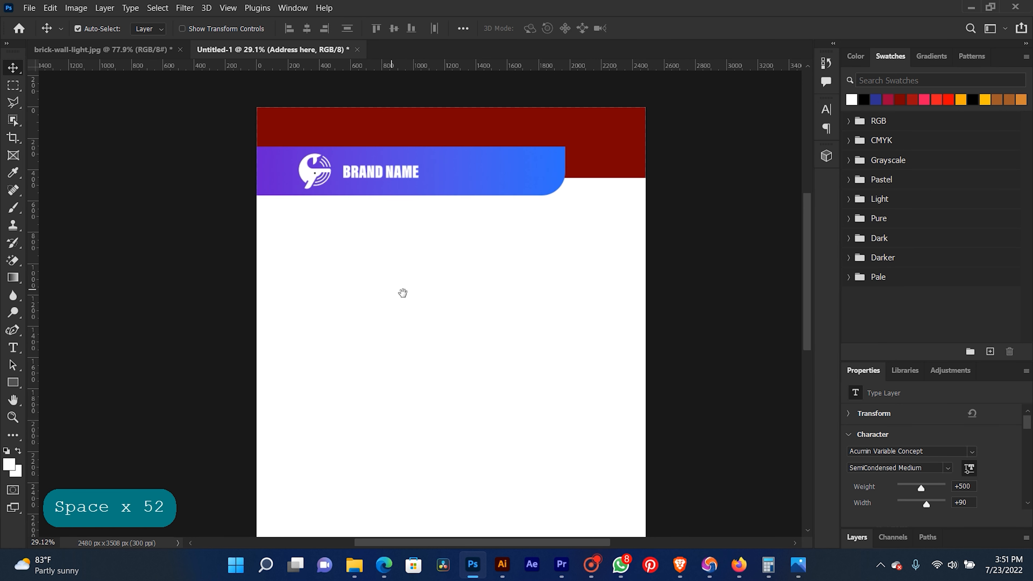
right_click(310, 176)
click(325, 183)
right_click(311, 179)
click(312, 179)
right_click(349, 174)
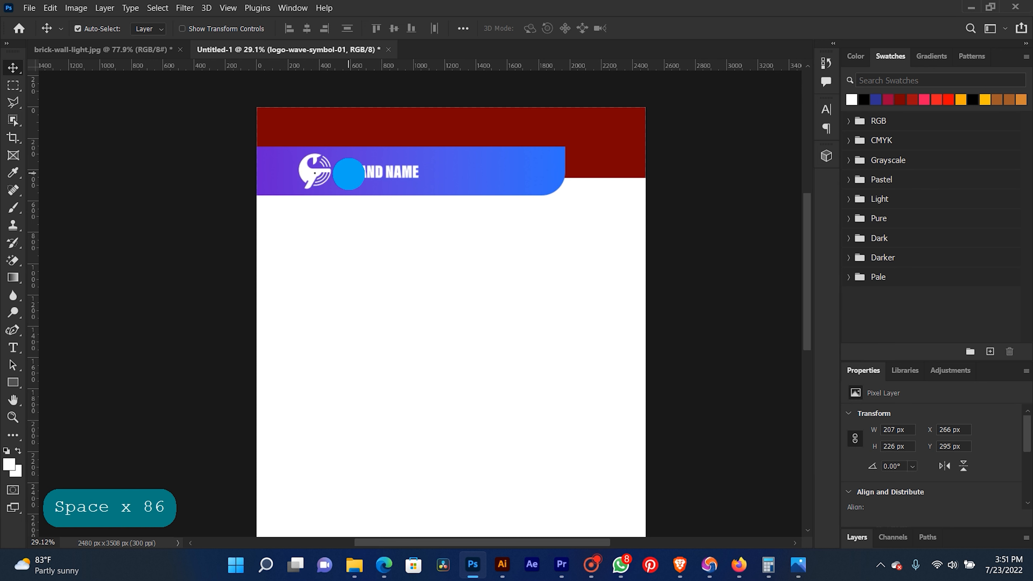
shift+click(357, 180)
drag(356, 176, 340, 172)
- Select the gradient bar and review the whole letterhead layout from the header down to the address bar
right_click(442, 180)
click(459, 188)
scroll(444, 301, down, 2)
scroll(445, 301, down, 3)
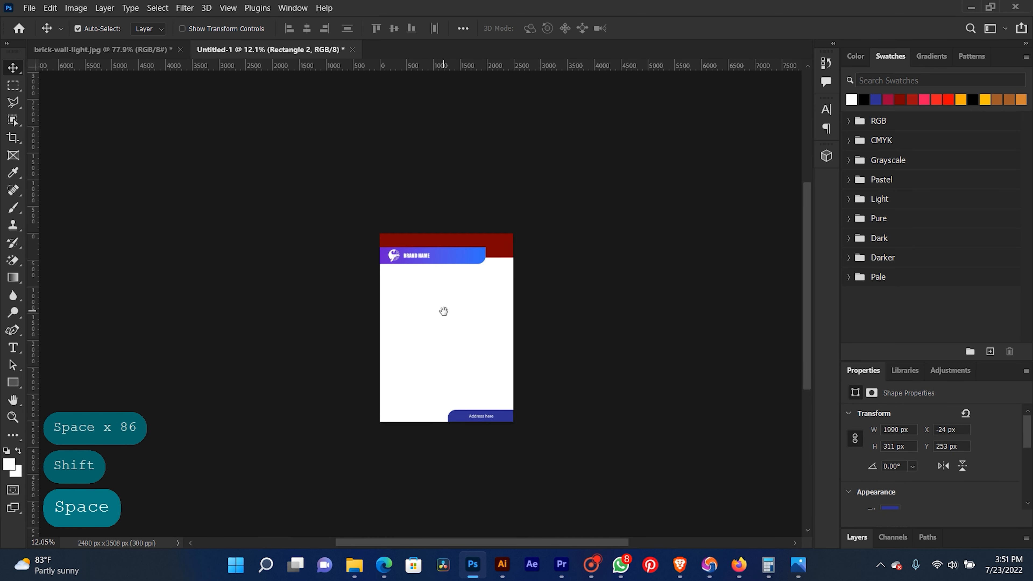
scroll(445, 311, up, 7)
drag(512, 434, 511, 379)
scroll(505, 362, down, 5)
scroll(468, 250, up, 3)
drag(512, 270, 450, 256)
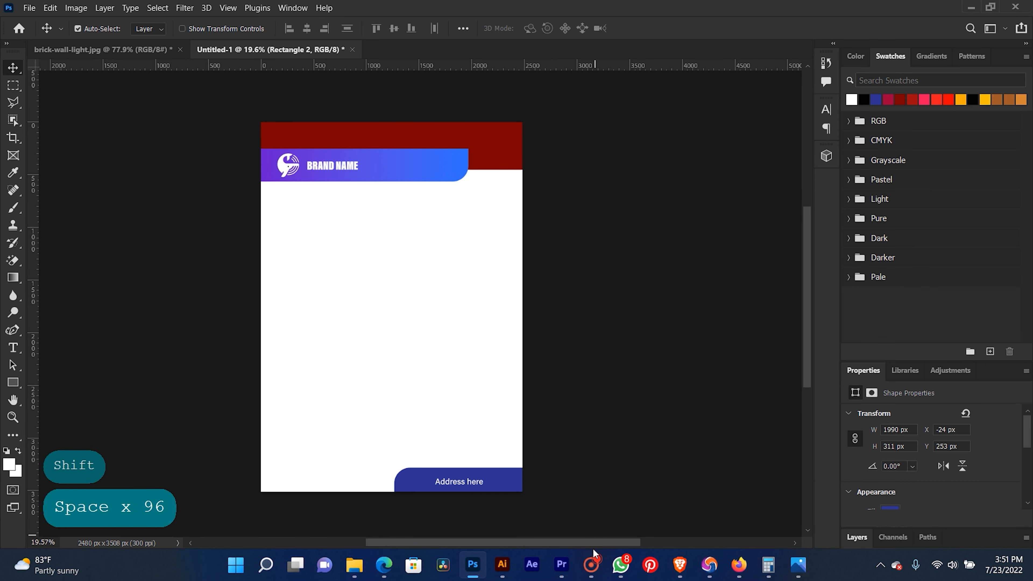